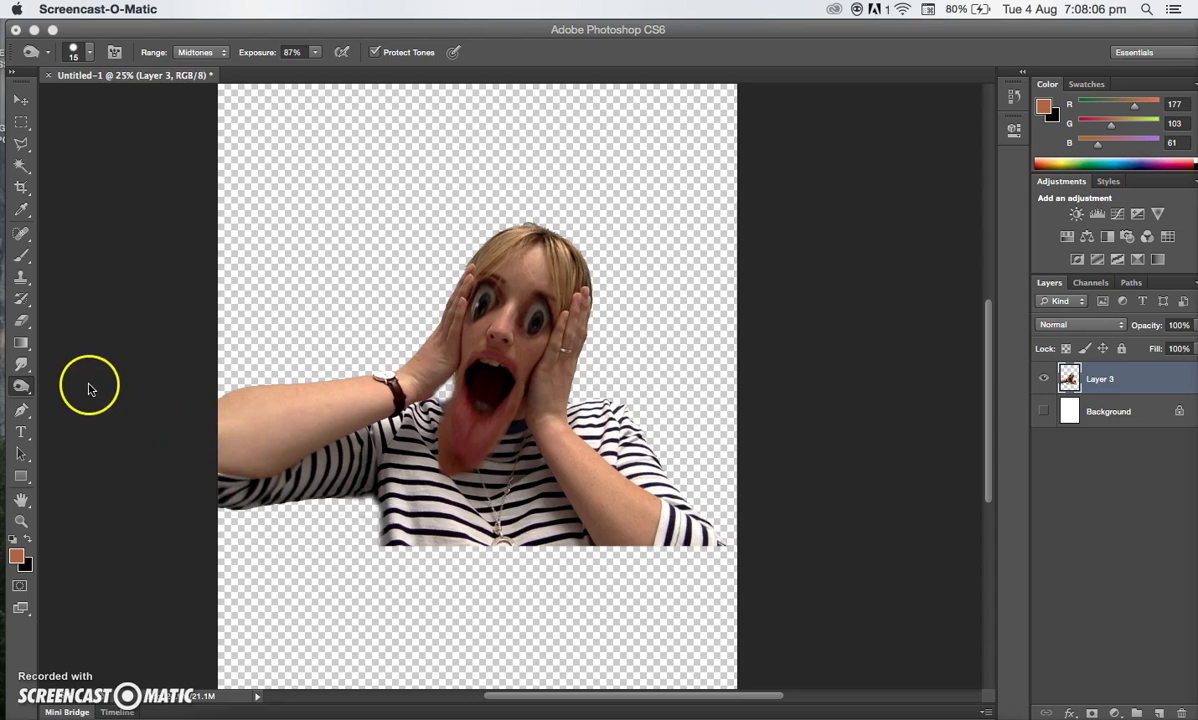
Step: Select the Smudge Tool at 39% strength
{"action": "left_click", "coordinate": [25, 364]}
{"action": "left_click", "coordinate": [21, 366]}
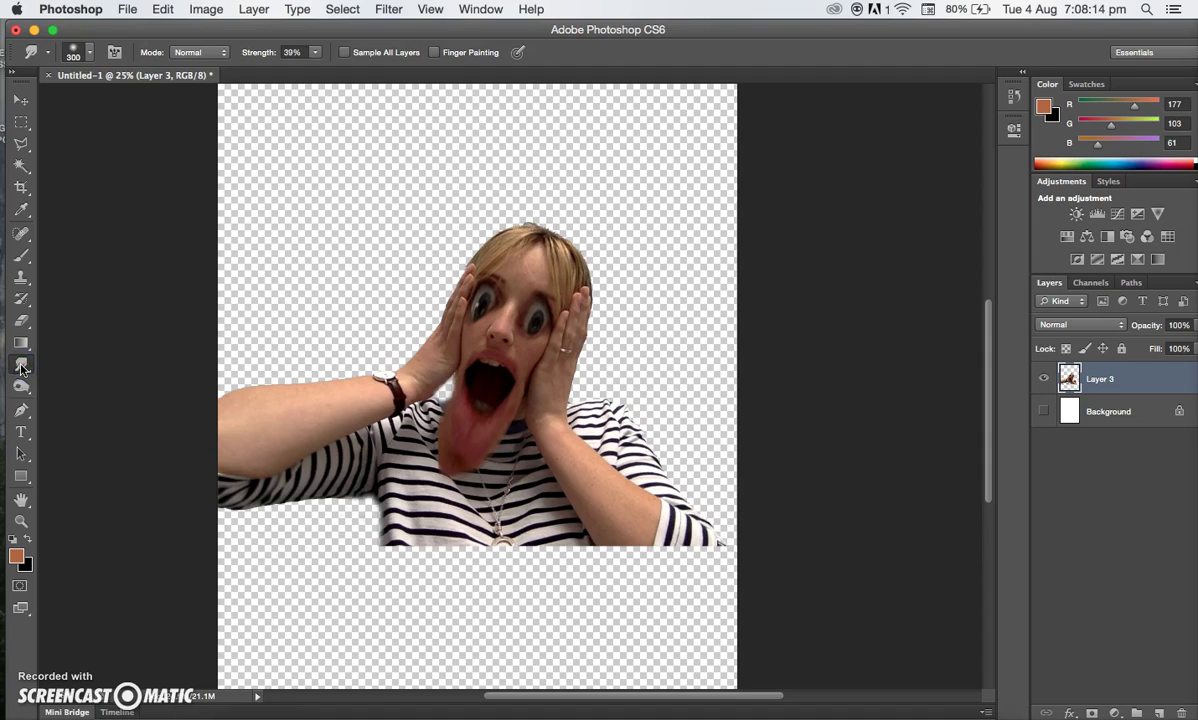
{"action": "left_click", "coordinate": [25, 366]}
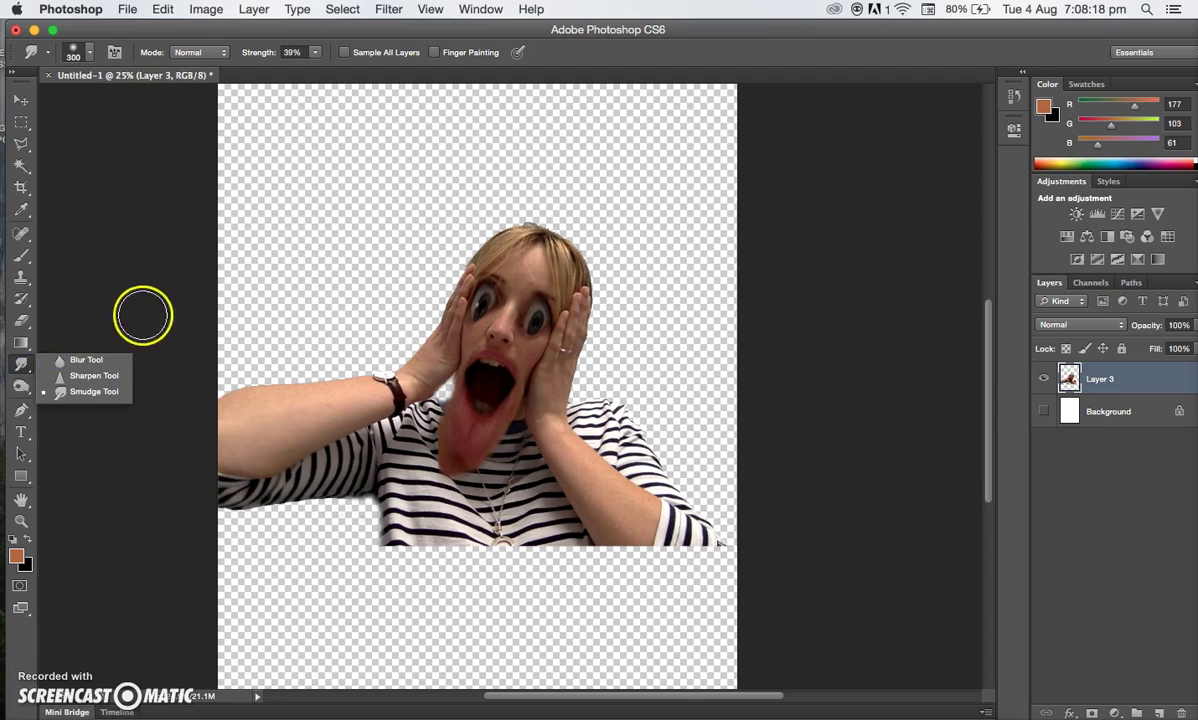
{"action": "left_click", "coordinate": [353, 313]}
Step: Smudge the hair, jaw, chin, cheek and left eye of Layer 3 outward
{"action": "mouse_move", "coordinate": [353, 313]}
{"action": "left_mouse_down"}
{"action": "mouse_move", "coordinate": [412, 352]}
{"action": "mouse_move", "coordinate": [409, 316]}
{"action": "mouse_move", "coordinate": [419, 332]}
{"action": "left_mouse_up"}
{"action": "mouse_move", "coordinate": [642, 350]}
{"action": "left_mouse_down"}
{"action": "mouse_move", "coordinate": [575, 369]}
{"action": "mouse_move", "coordinate": [540, 392]}
{"action": "left_mouse_up"}
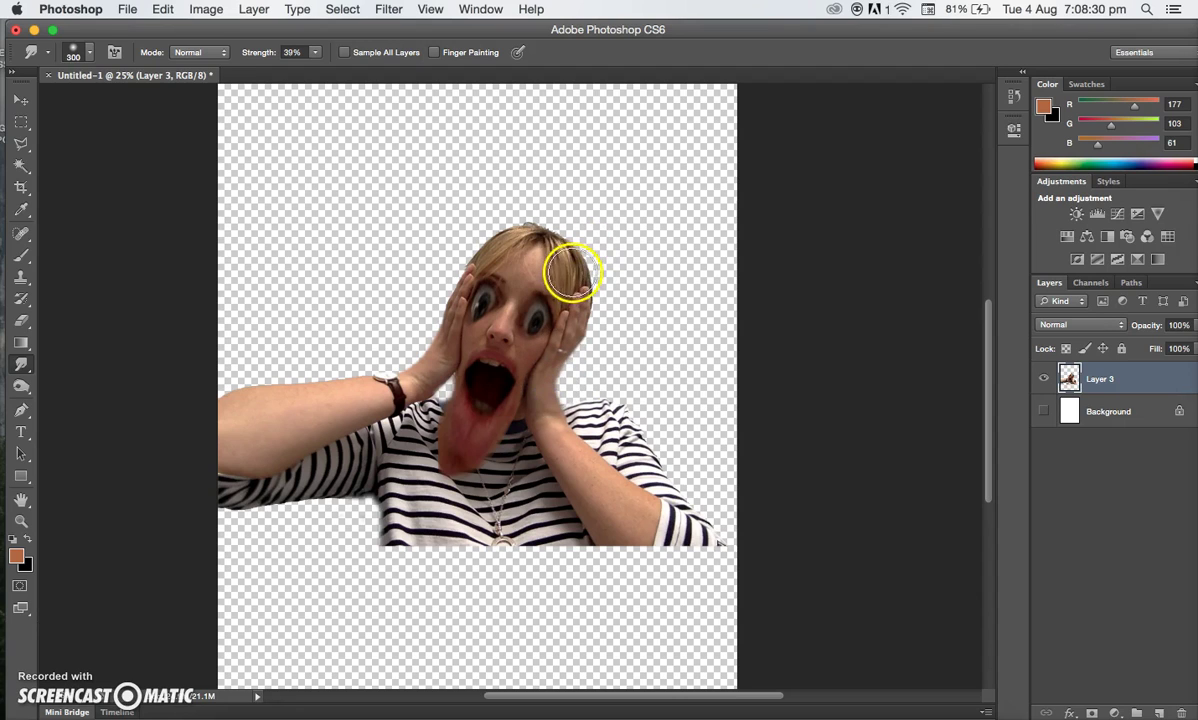
{"action": "mouse_move", "coordinate": [570, 268]}
{"action": "left_mouse_down"}
{"action": "mouse_move", "coordinate": [485, 265]}
{"action": "mouse_move", "coordinate": [484, 246]}
{"action": "left_mouse_up"}
{"action": "mouse_move", "coordinate": [398, 335]}
{"action": "left_mouse_down"}
{"action": "mouse_move", "coordinate": [428, 390]}
{"action": "mouse_move", "coordinate": [410, 350]}
{"action": "mouse_move", "coordinate": [451, 353]}
{"action": "left_mouse_up"}
{"action": "left_click_drag", "start_coordinate": [572, 390], "coordinate": [544, 379]}
{"action": "left_click_drag", "start_coordinate": [522, 424], "coordinate": [528, 423]}
{"action": "mouse_move", "coordinate": [594, 344]}
{"action": "left_mouse_down"}
{"action": "mouse_move", "coordinate": [588, 289]}
{"action": "mouse_move", "coordinate": [570, 270]}
{"action": "mouse_move", "coordinate": [580, 291]}
{"action": "left_mouse_up"}
{"action": "mouse_move", "coordinate": [465, 276]}
{"action": "left_mouse_down"}
{"action": "mouse_move", "coordinate": [459, 260]}
{"action": "mouse_move", "coordinate": [503, 235]}
{"action": "mouse_move", "coordinate": [508, 260]}
{"action": "mouse_move", "coordinate": [475, 298]}
{"action": "mouse_move", "coordinate": [486, 302]}
{"action": "mouse_move", "coordinate": [417, 300]}
{"action": "mouse_move", "coordinate": [484, 337]}
{"action": "mouse_move", "coordinate": [609, 368]}
{"action": "mouse_move", "coordinate": [650, 341]}
{"action": "left_mouse_up"}
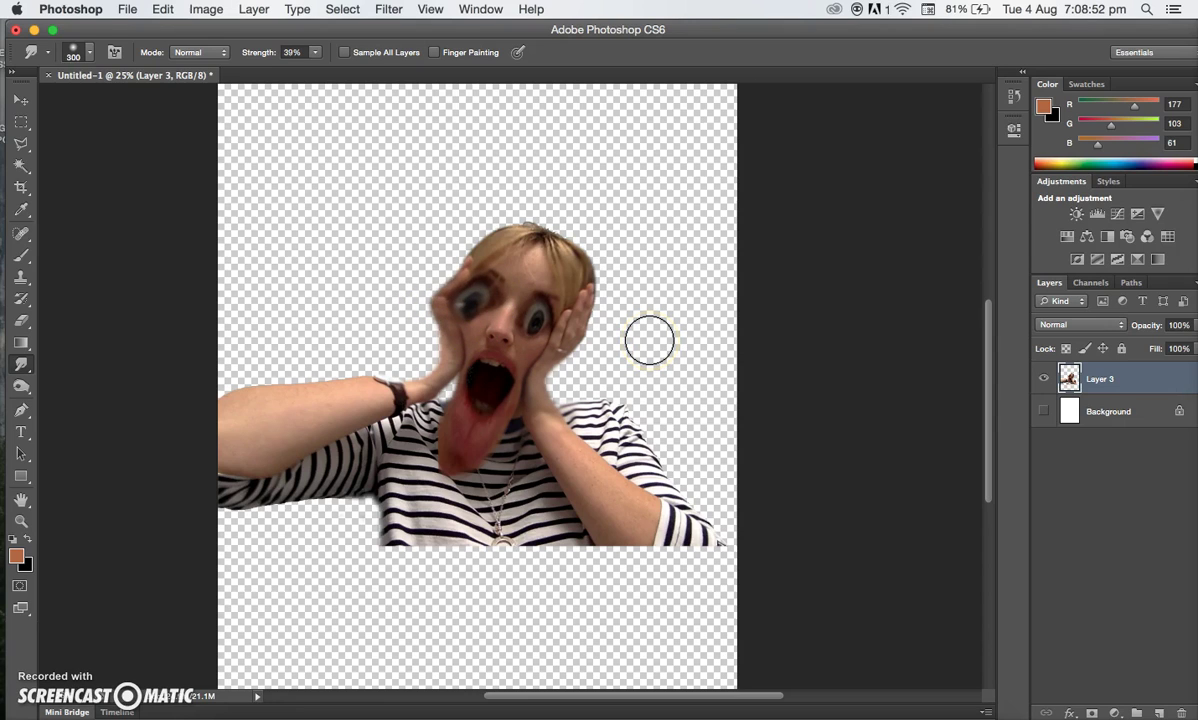
Step: Undo the eye smear, then drag the tongue down over the shirt and widen the mouth
{"action": "key", "text": "super+z"}
{"action": "mouse_move", "coordinate": [489, 436]}
{"action": "left_mouse_down"}
{"action": "mouse_move", "coordinate": [460, 441]}
{"action": "mouse_move", "coordinate": [468, 432]}
{"action": "mouse_move", "coordinate": [420, 465]}
{"action": "left_mouse_up"}
{"action": "left_click", "coordinate": [519, 507]}
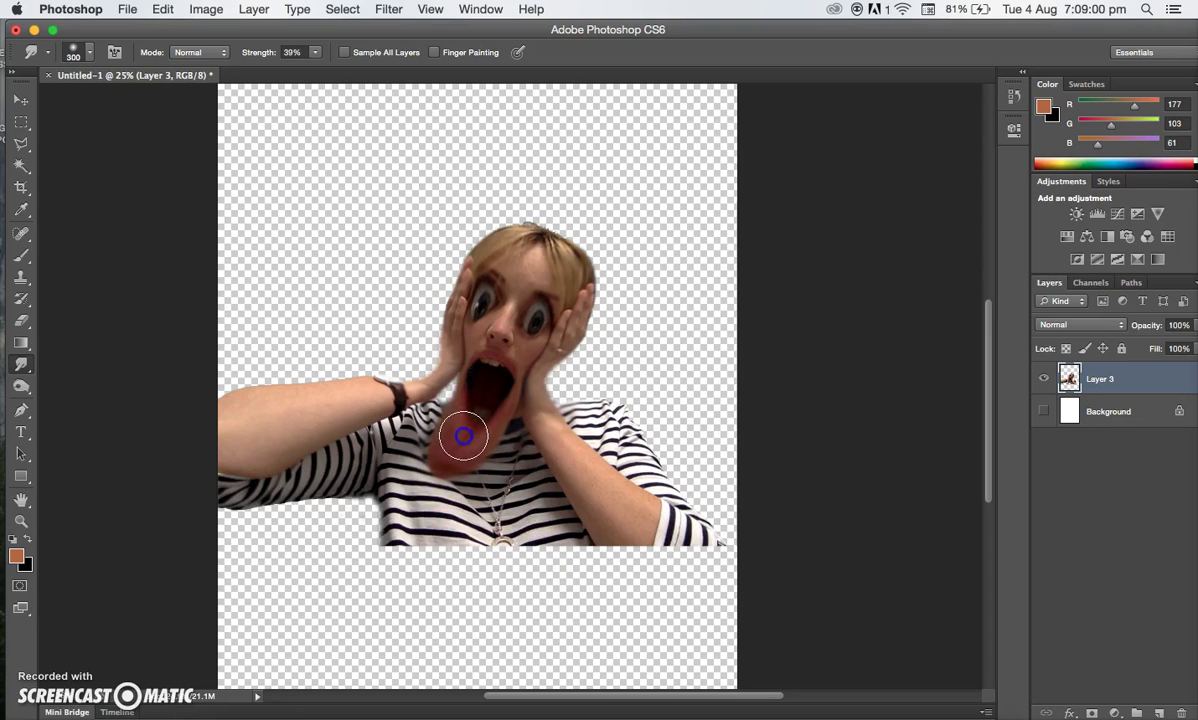
{"action": "mouse_move", "coordinate": [470, 412]}
{"action": "left_mouse_down"}
{"action": "mouse_move", "coordinate": [524, 427]}
{"action": "mouse_move", "coordinate": [484, 412]}
{"action": "mouse_move", "coordinate": [483, 398]}
{"action": "mouse_move", "coordinate": [457, 438]}
{"action": "mouse_move", "coordinate": [581, 485]}
{"action": "mouse_move", "coordinate": [523, 539]}
{"action": "mouse_move", "coordinate": [496, 496]}
{"action": "mouse_move", "coordinate": [705, 458]}
{"action": "mouse_move", "coordinate": [607, 477]}
{"action": "left_mouse_up"}
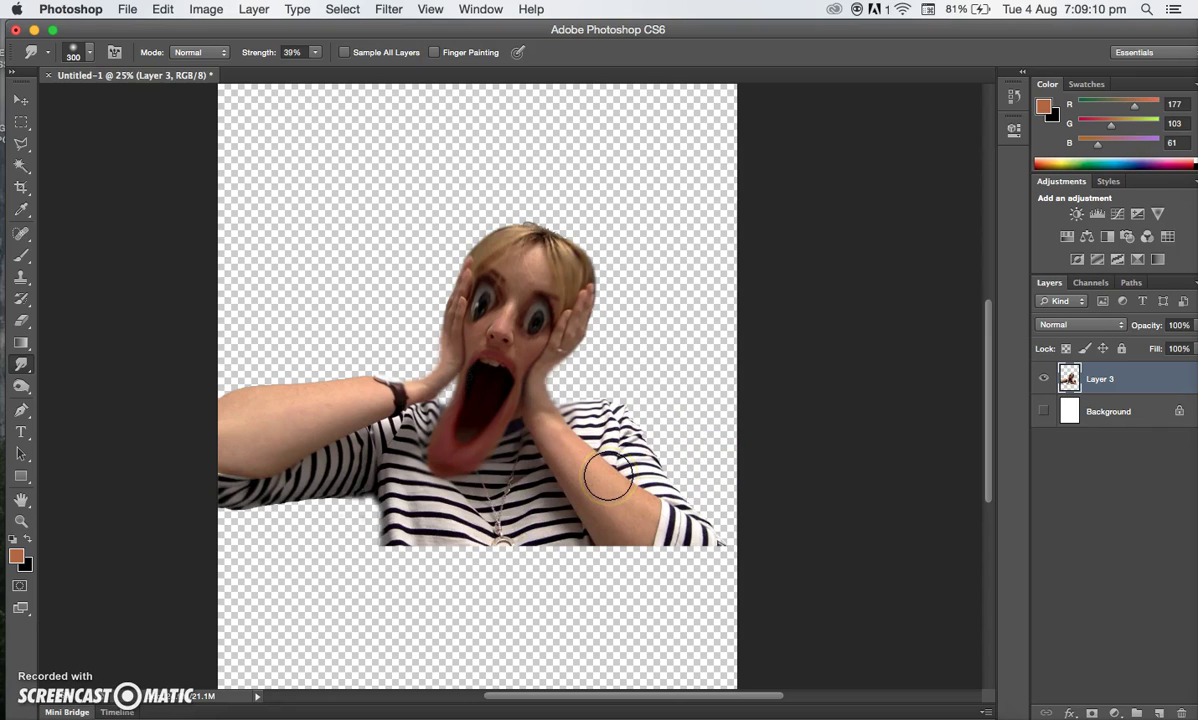
Step: Add a few small smudges around the face and switch to the Move tool
{"action": "left_click_drag", "start_coordinate": [559, 388], "coordinate": [554, 391]}
{"action": "mouse_move", "coordinate": [348, 382]}
{"action": "left_mouse_down"}
{"action": "mouse_move", "coordinate": [374, 398]}
{"action": "mouse_move", "coordinate": [327, 388]}
{"action": "mouse_move", "coordinate": [340, 420]}
{"action": "left_mouse_up"}
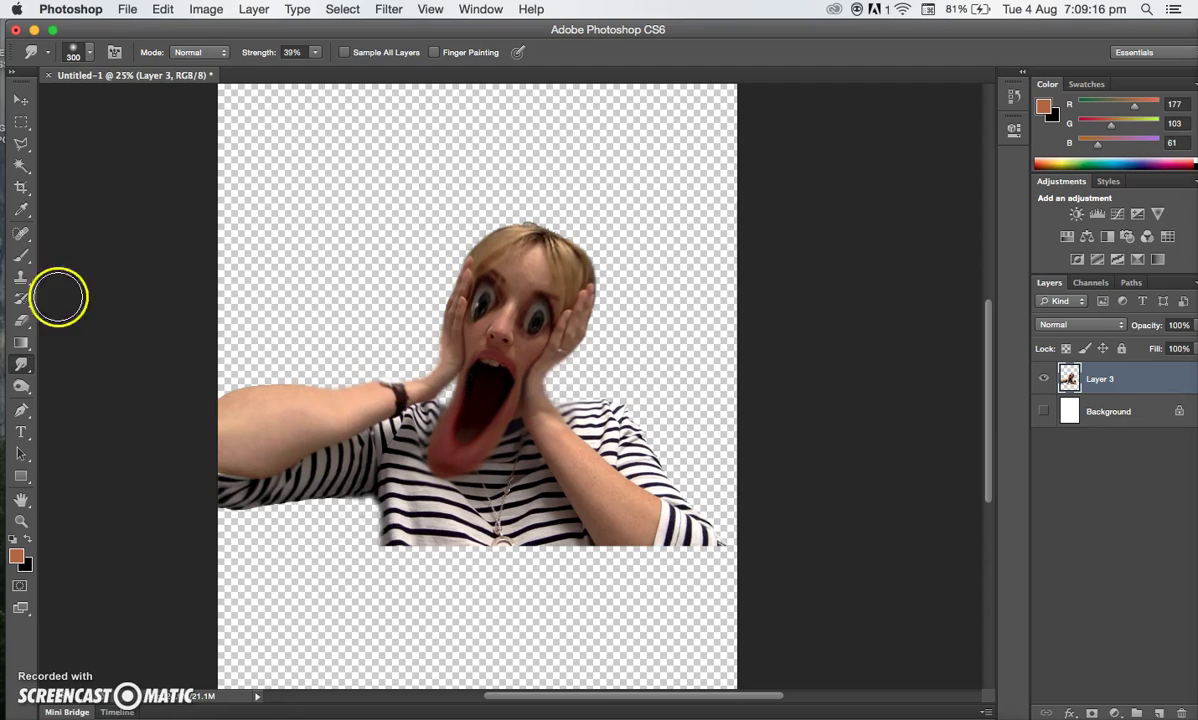
{"action": "left_click_drag", "start_coordinate": [287, 277], "coordinate": [271, 286]}
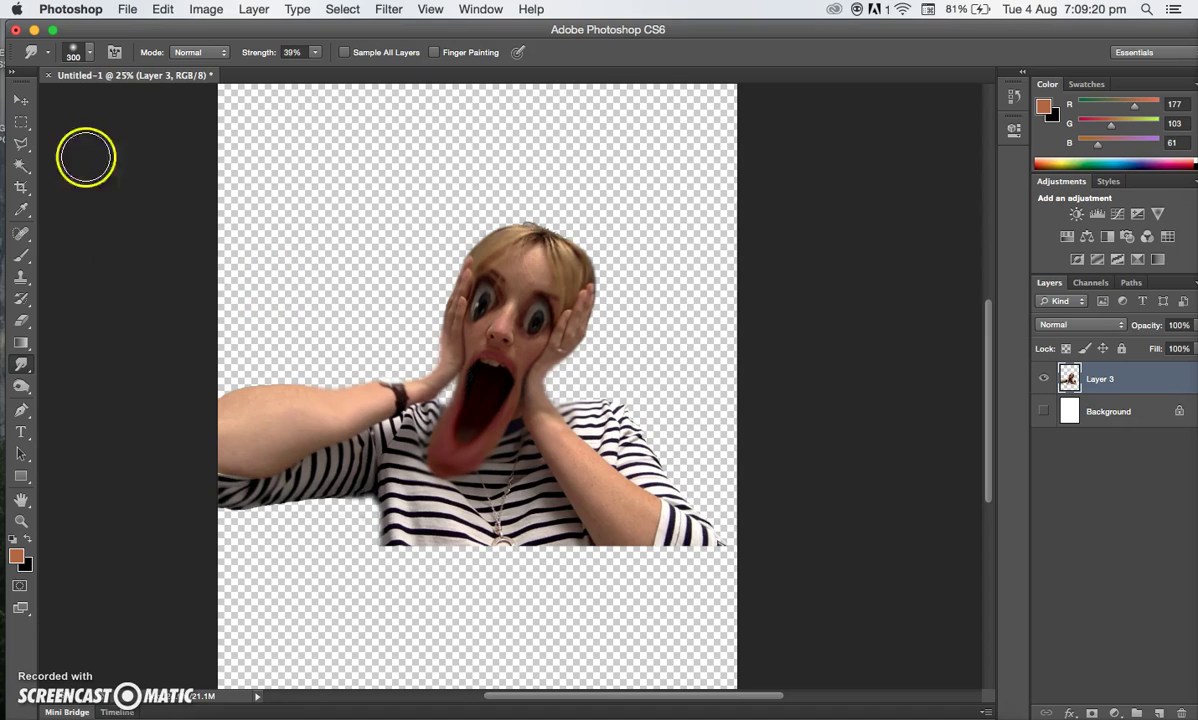
{"action": "left_click", "coordinate": [22, 103]}
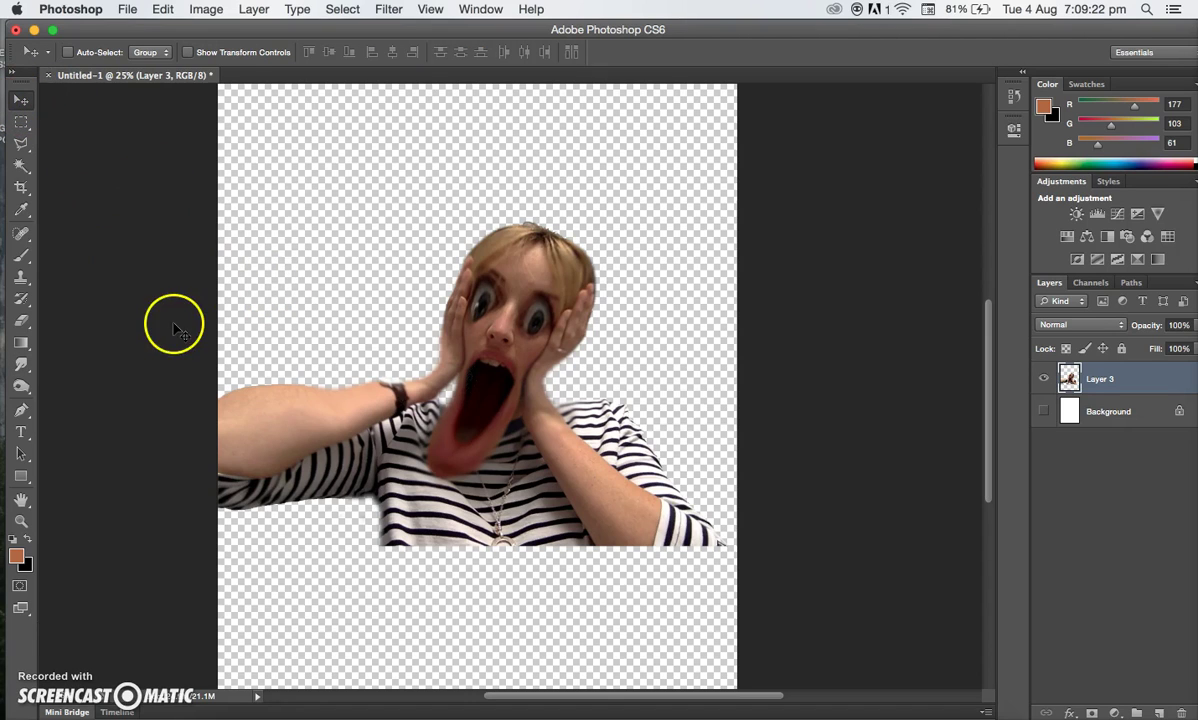
Step: Use File > Place to bring The_Scream.jpg from the Desktop into the document
{"action": "left_click", "coordinate": [129, 12]}
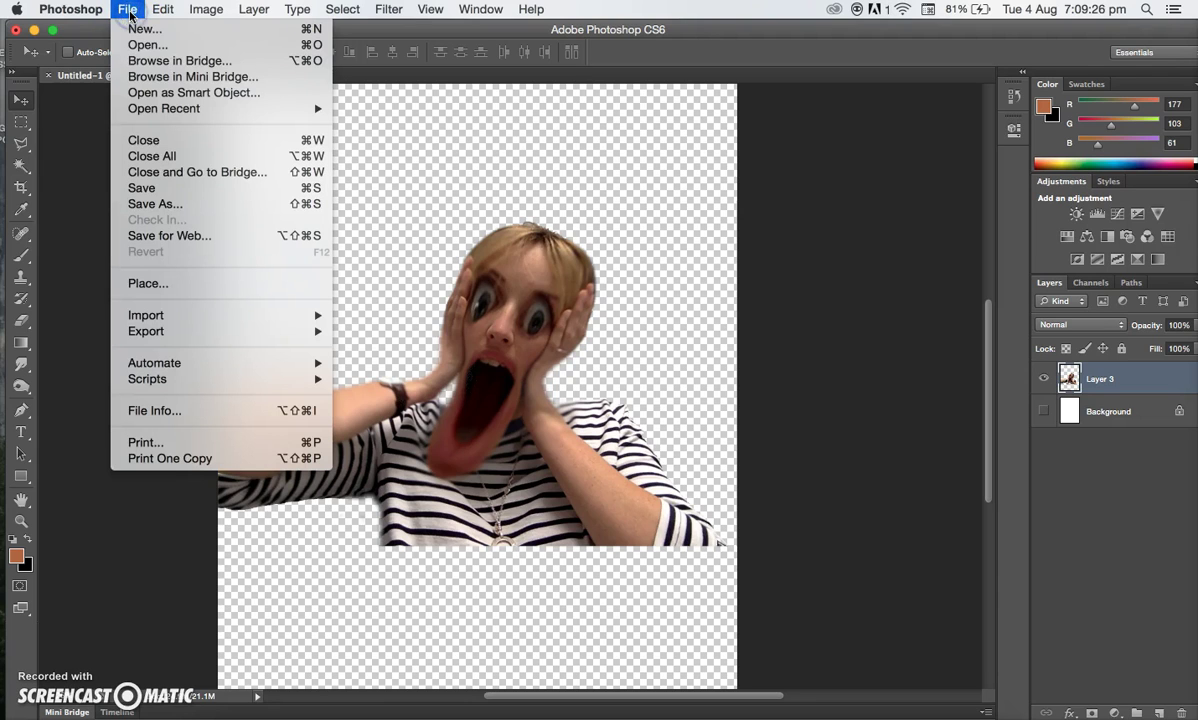
{"action": "left_click", "coordinate": [169, 288]}
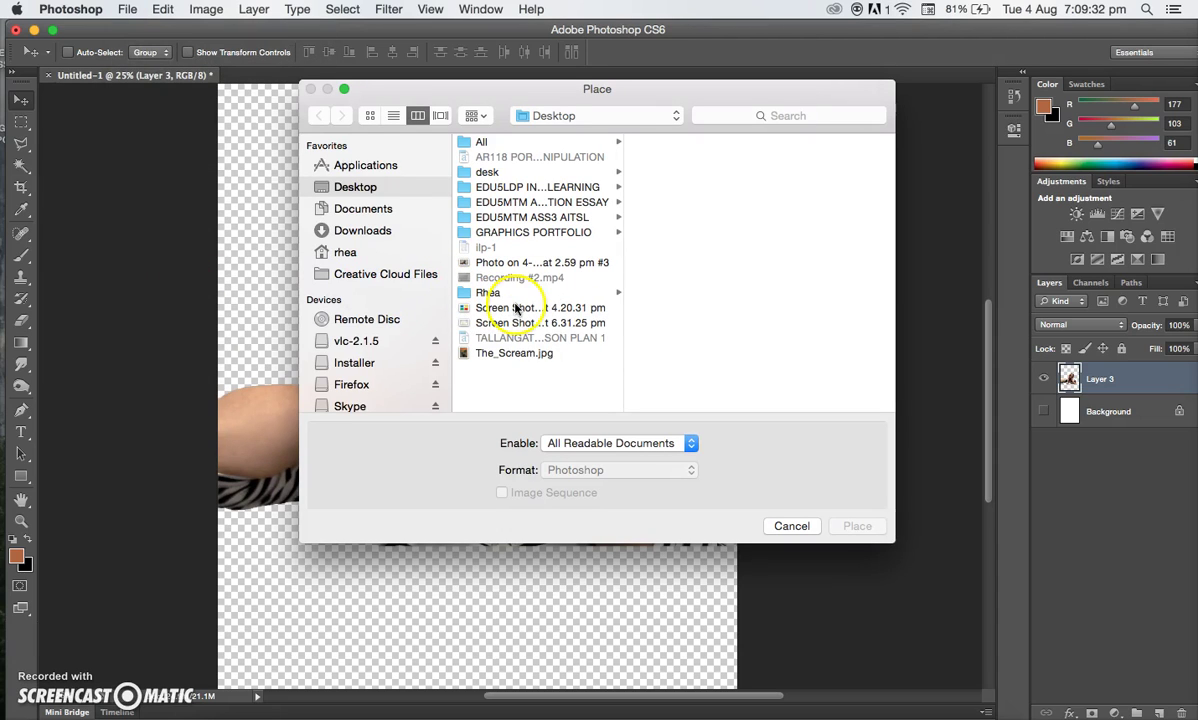
{"action": "left_click", "coordinate": [499, 356]}
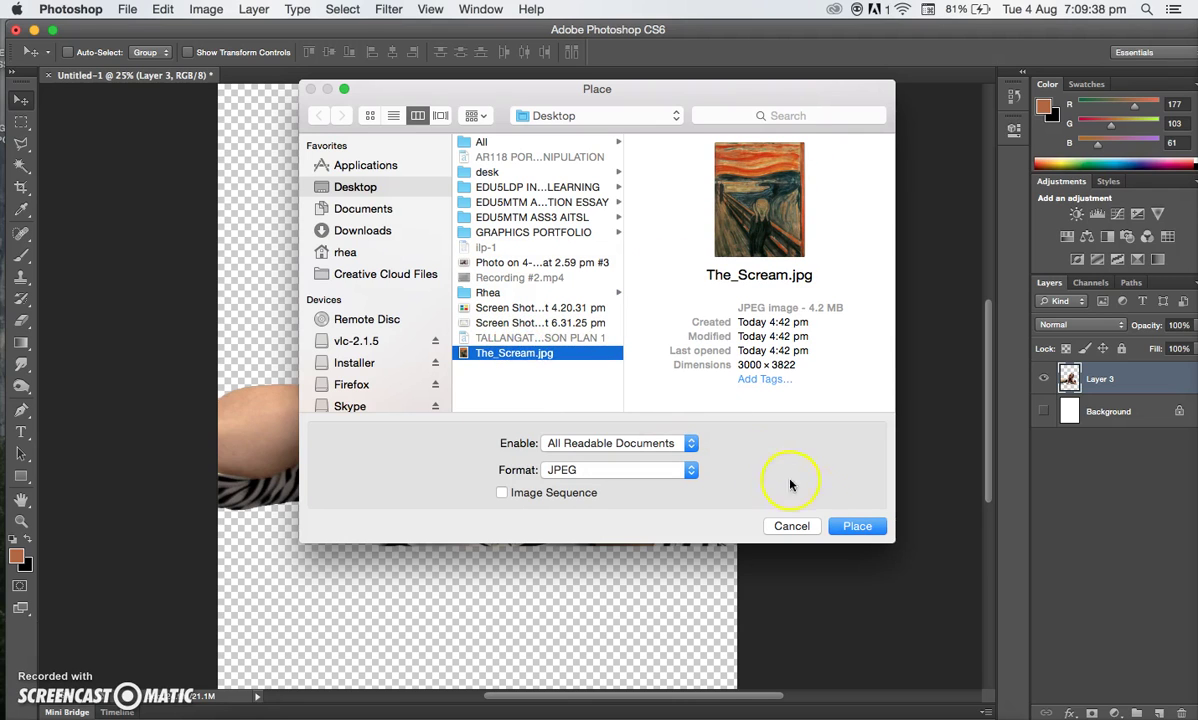
{"action": "left_click", "coordinate": [855, 528]}
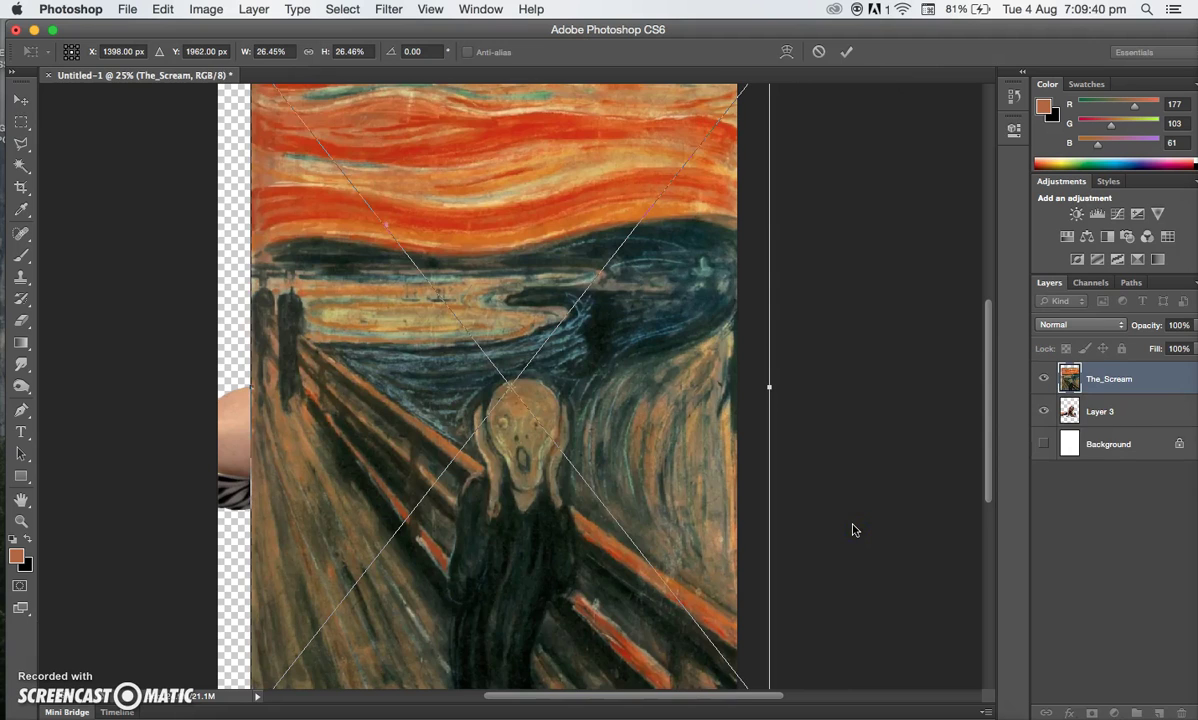
Step: Shift the placed Scream painting left, zoom out, and commit the placement
{"action": "left_click_drag", "start_coordinate": [620, 353], "coordinate": [587, 358]}
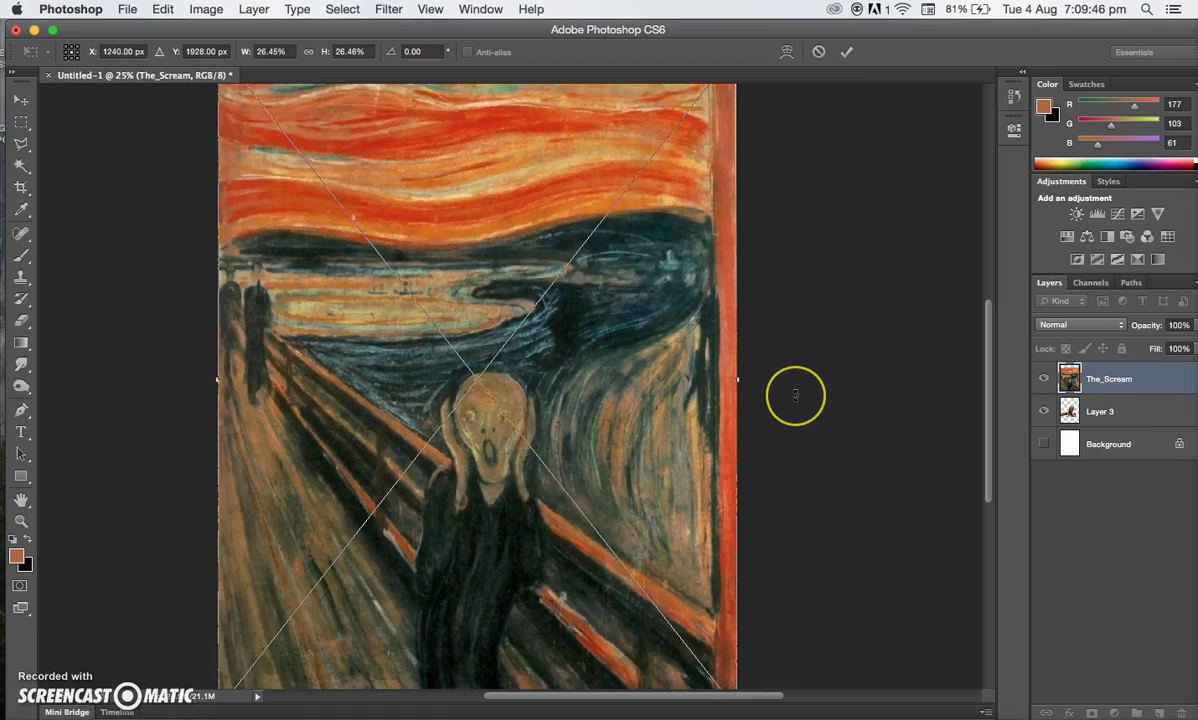
{"action": "key", "text": "super+minus"}
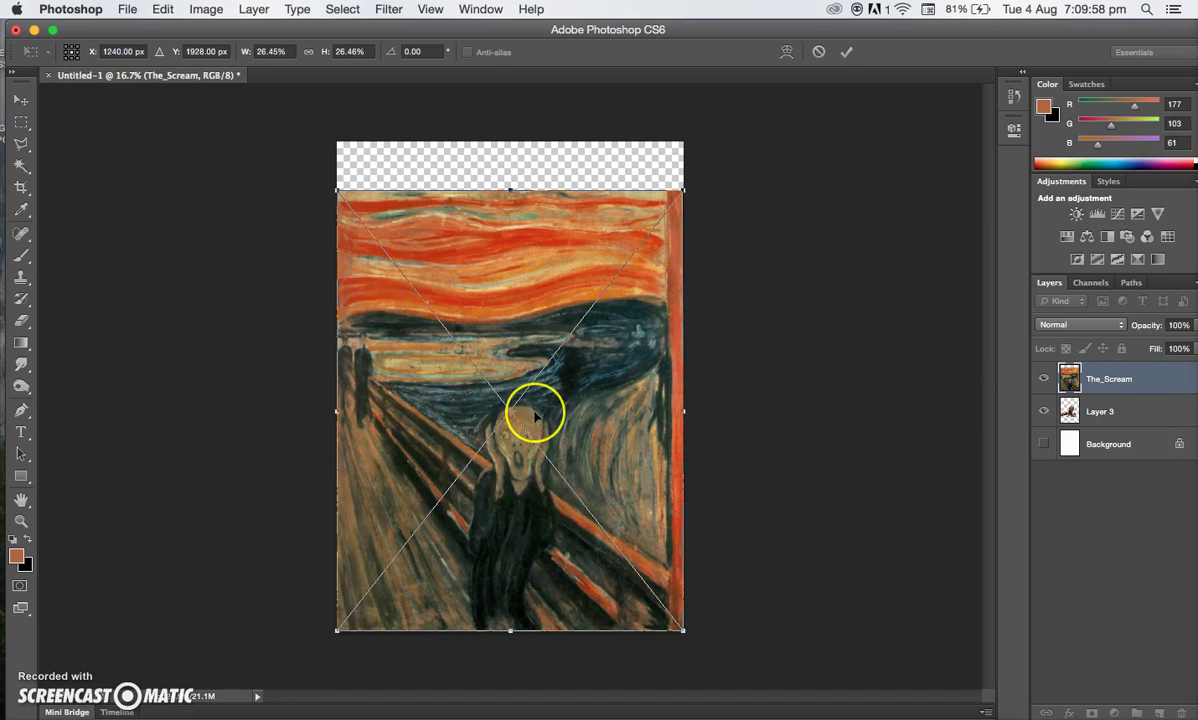
{"action": "key", "text": "Return"}
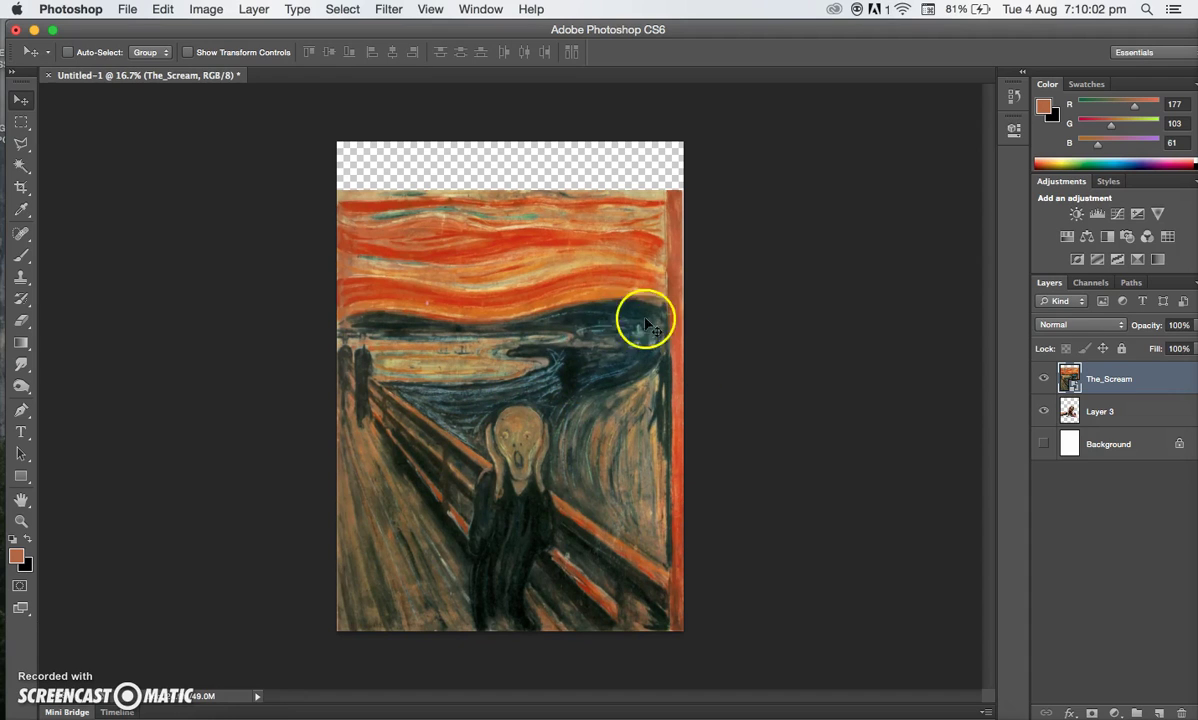
Step: Move The_Scream layer below Layer 3 and shift the painting up flush with the canvas top
{"action": "left_click", "coordinate": [1131, 380]}
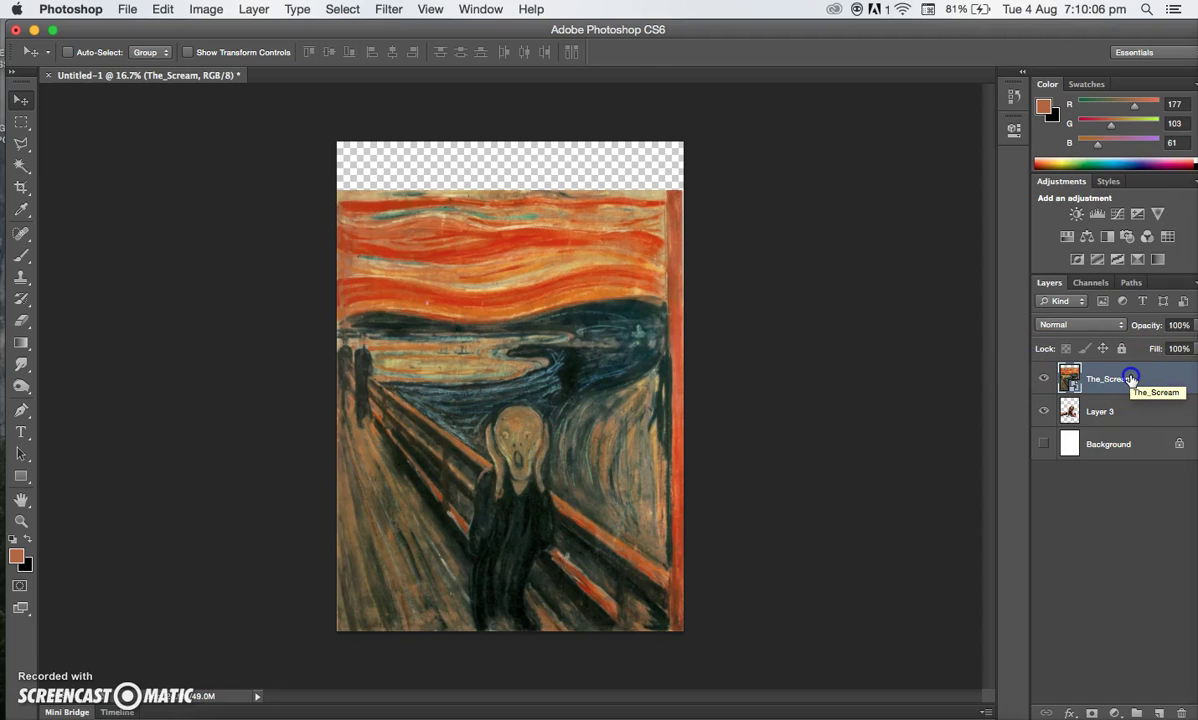
{"action": "mouse_move", "coordinate": [1131, 380]}
{"action": "left_mouse_down"}
{"action": "mouse_move", "coordinate": [1100, 390]}
{"action": "mouse_move", "coordinate": [1114, 424]}
{"action": "left_mouse_up"}
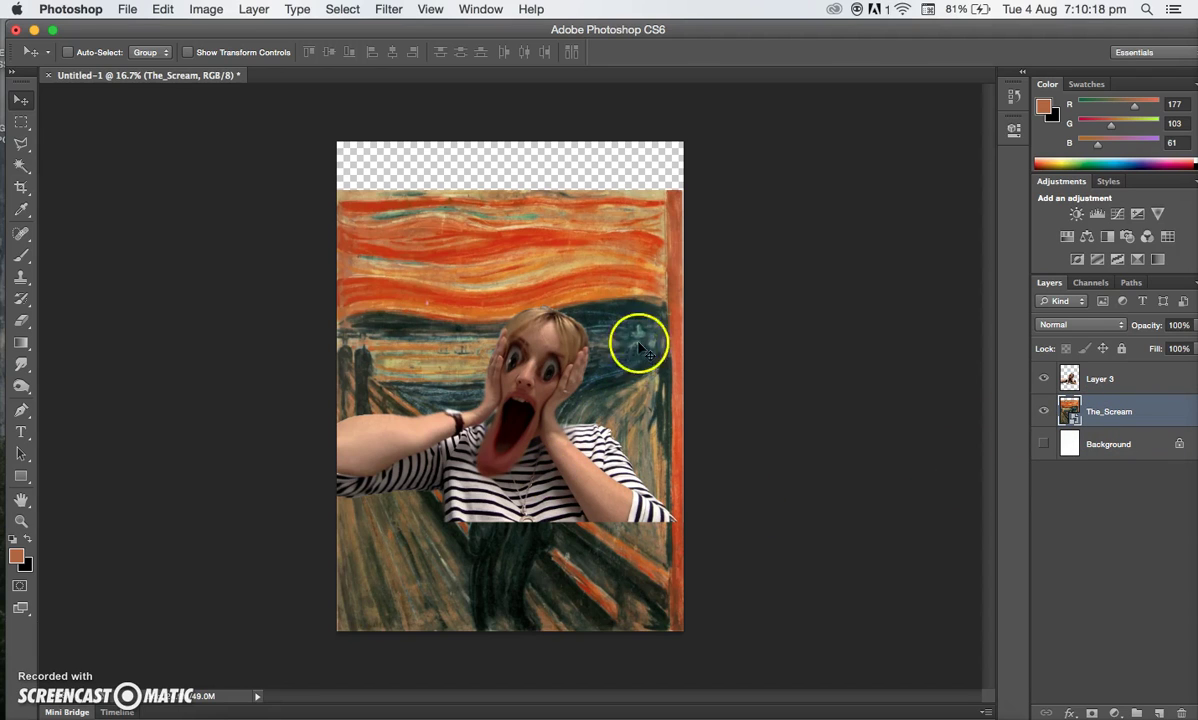
{"action": "left_click_drag", "start_coordinate": [652, 336], "coordinate": [658, 290]}
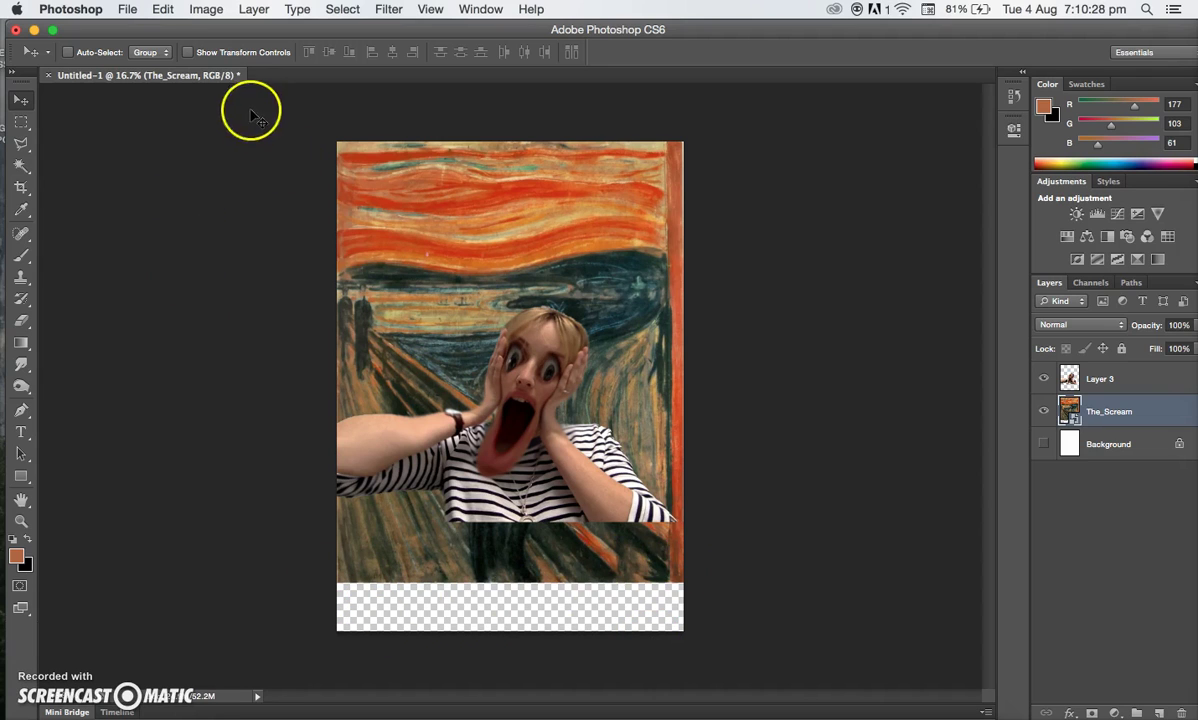
Step: Free Transform the Scream painting up to about 30% so it covers the canvas
{"action": "left_click", "coordinate": [160, 9]}
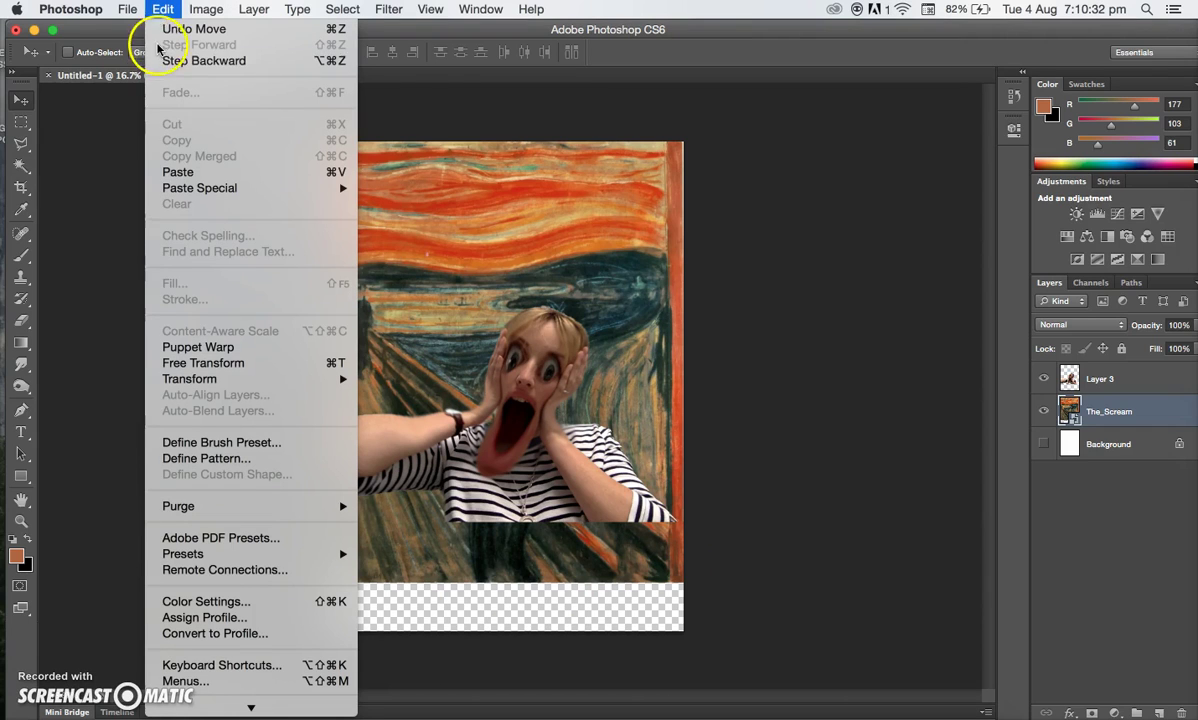
{"action": "mouse_move", "coordinate": [208, 381]}
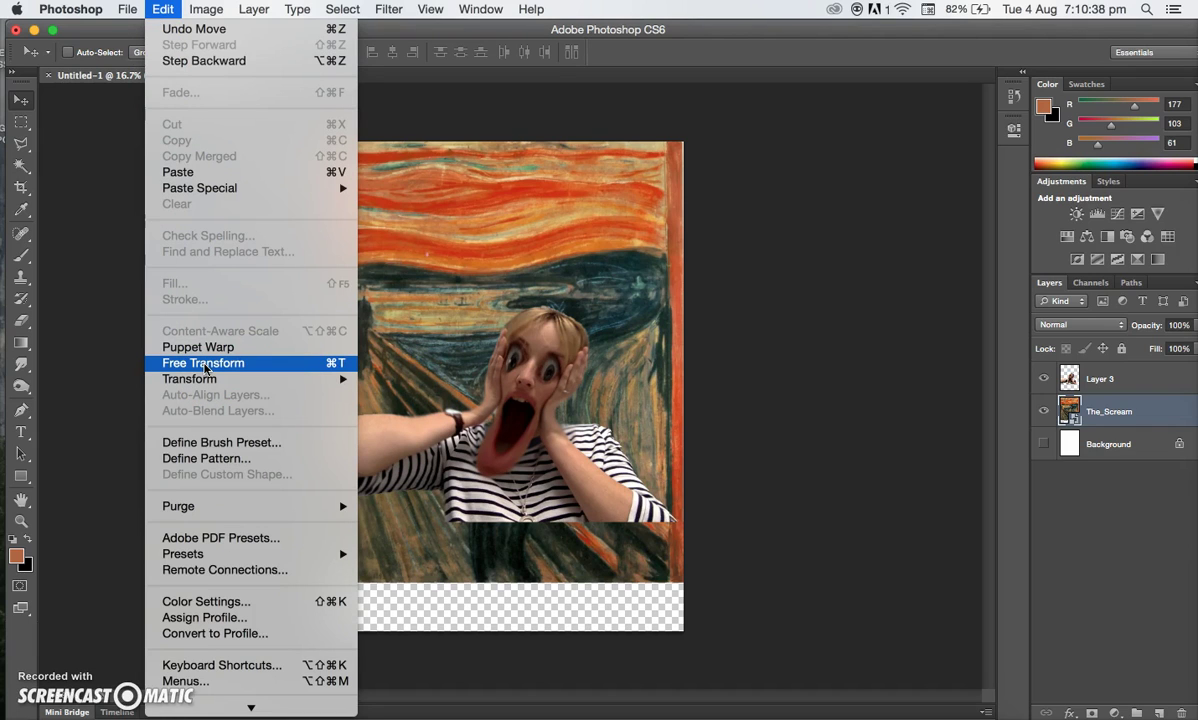
{"action": "left_click", "coordinate": [204, 363]}
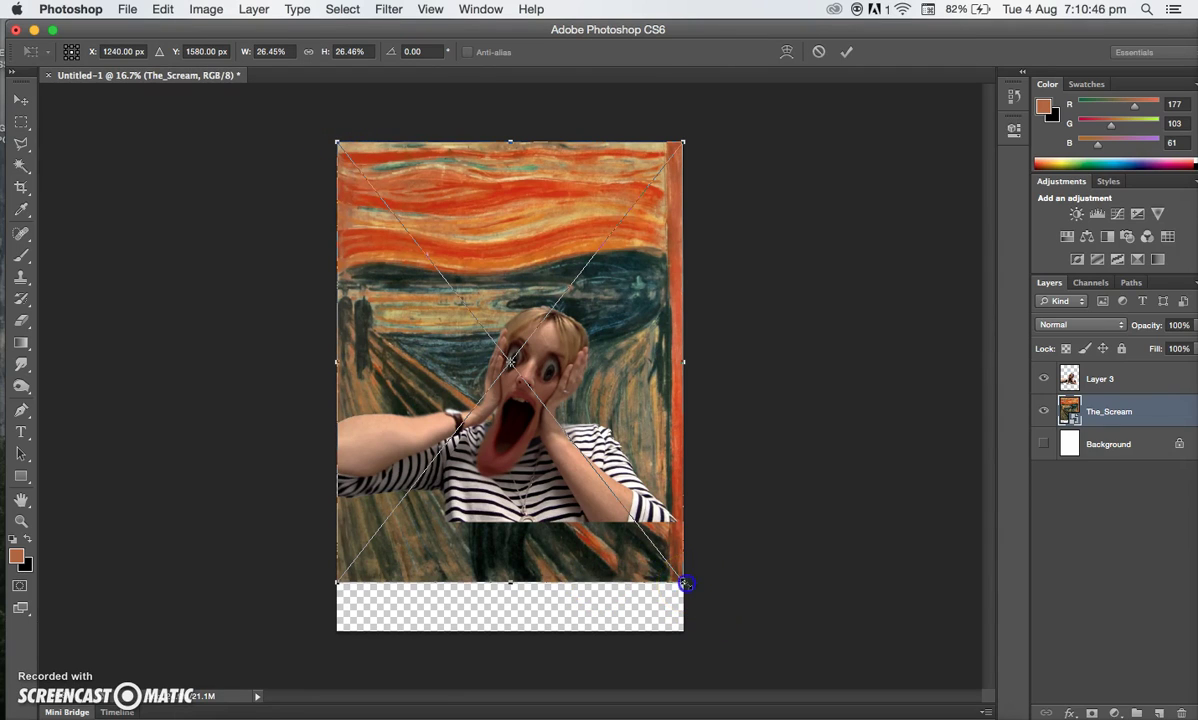
{"action": "left_click_drag", "start_coordinate": [685, 583], "coordinate": [718, 654]}
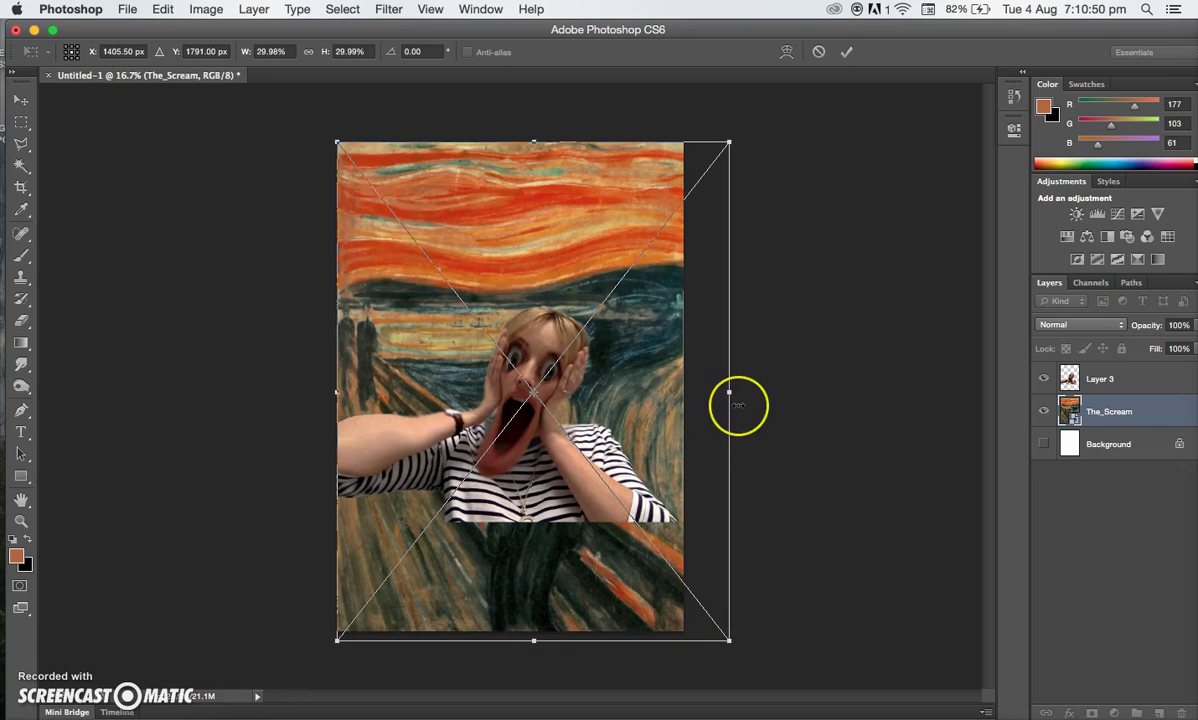
{"action": "key", "text": "Return"}
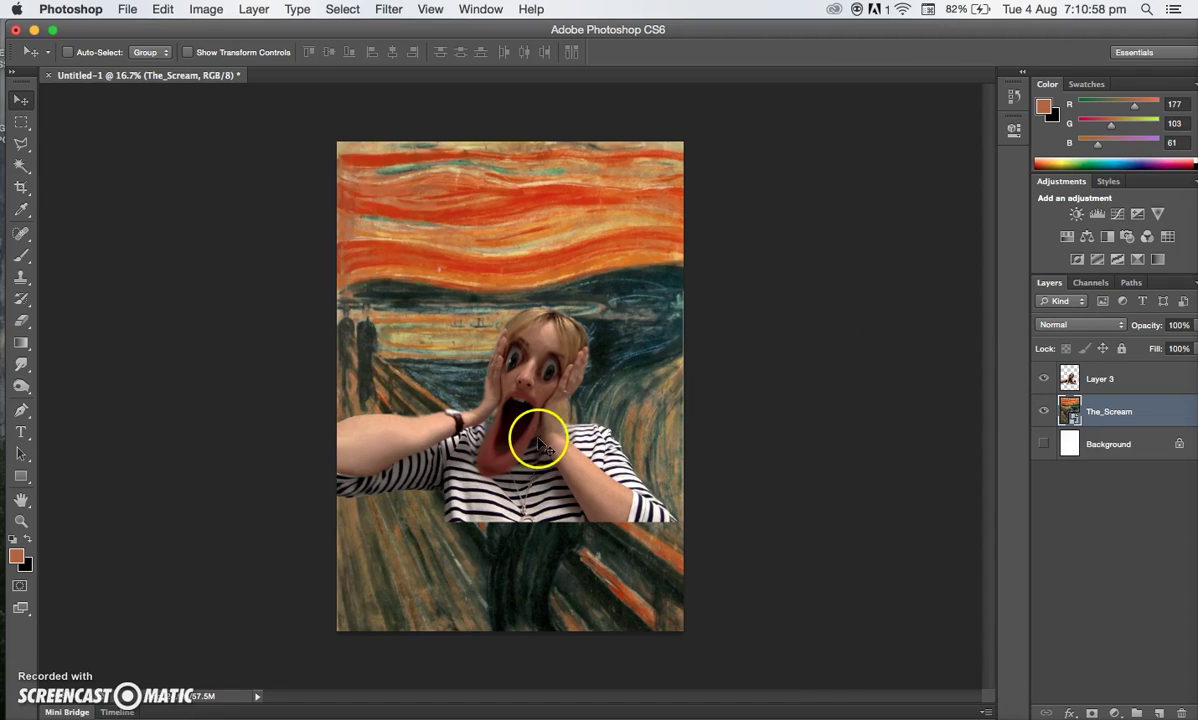
Step: Select Layer 3 and drag the cut-out figure lower over the painting
{"action": "left_click", "coordinate": [1098, 386]}
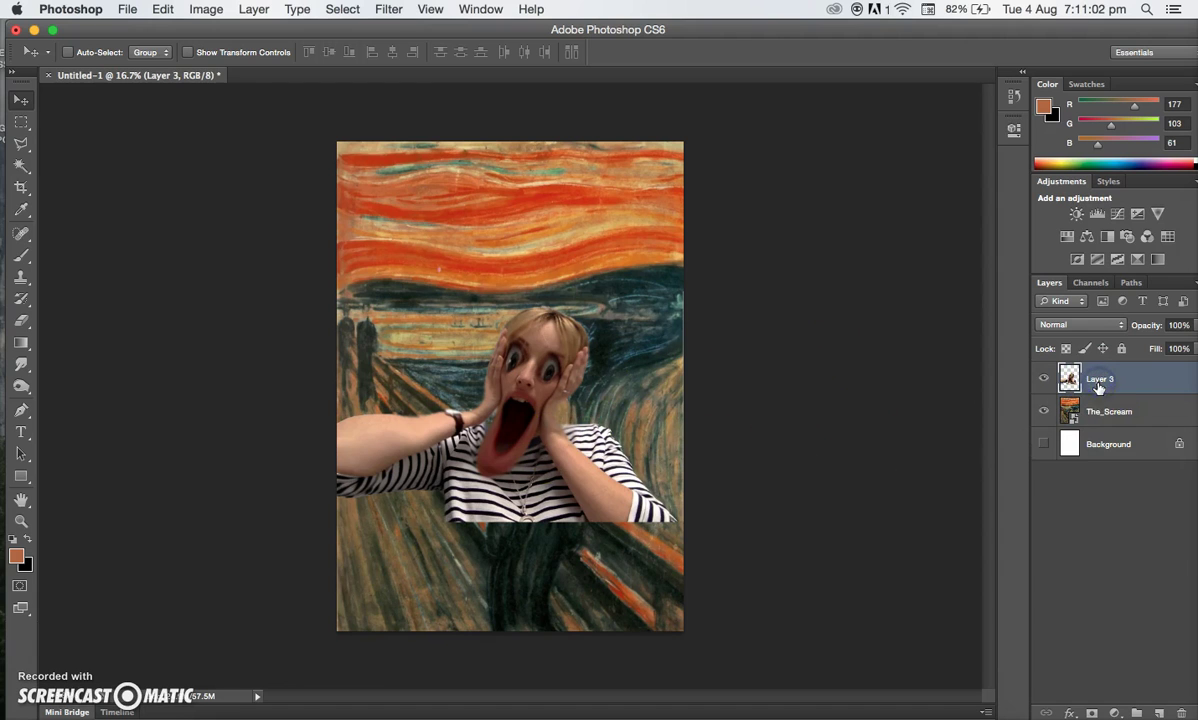
{"action": "left_click_drag", "start_coordinate": [518, 476], "coordinate": [532, 532]}
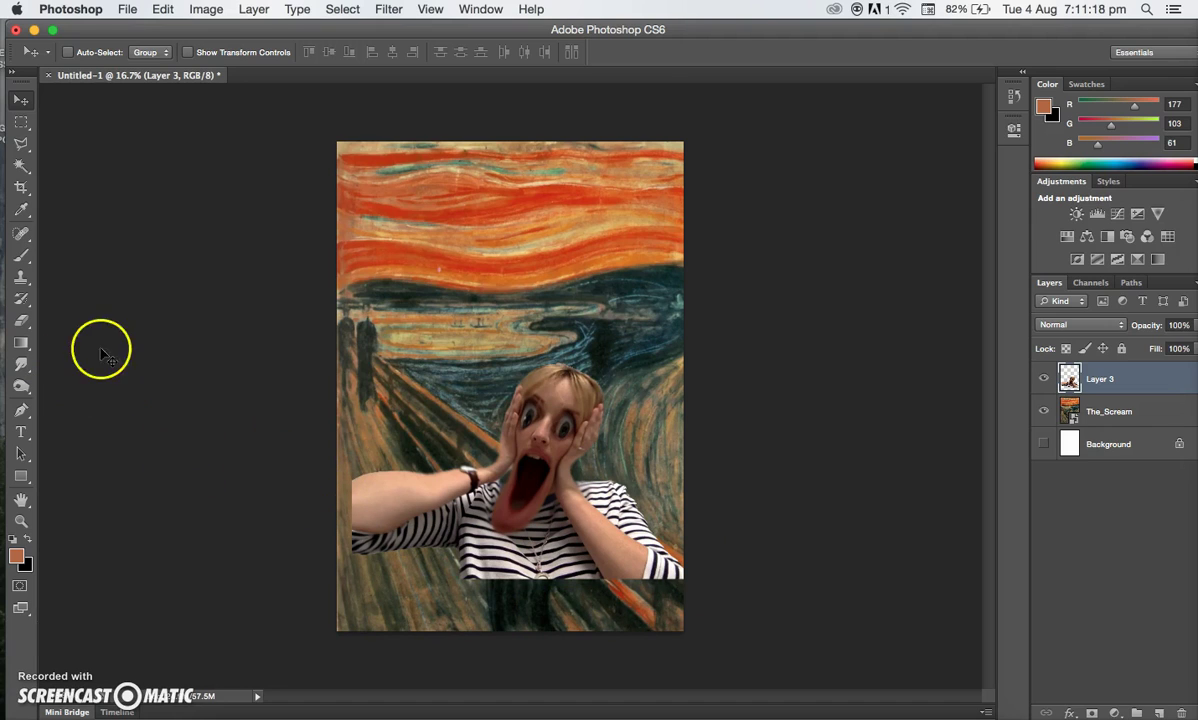
Step: Enlarge the Eraser brush and fade the left arm into the painting
{"action": "left_click", "coordinate": [19, 321]}
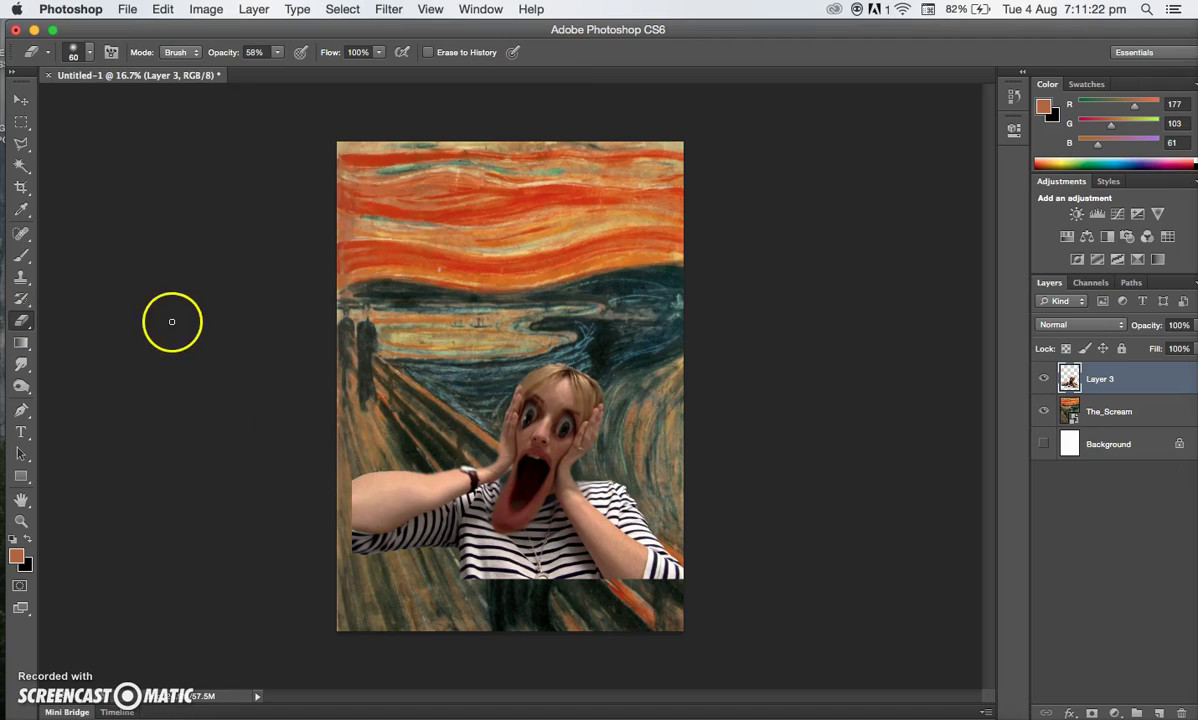
{"action": "left_click", "coordinate": [391, 489]}
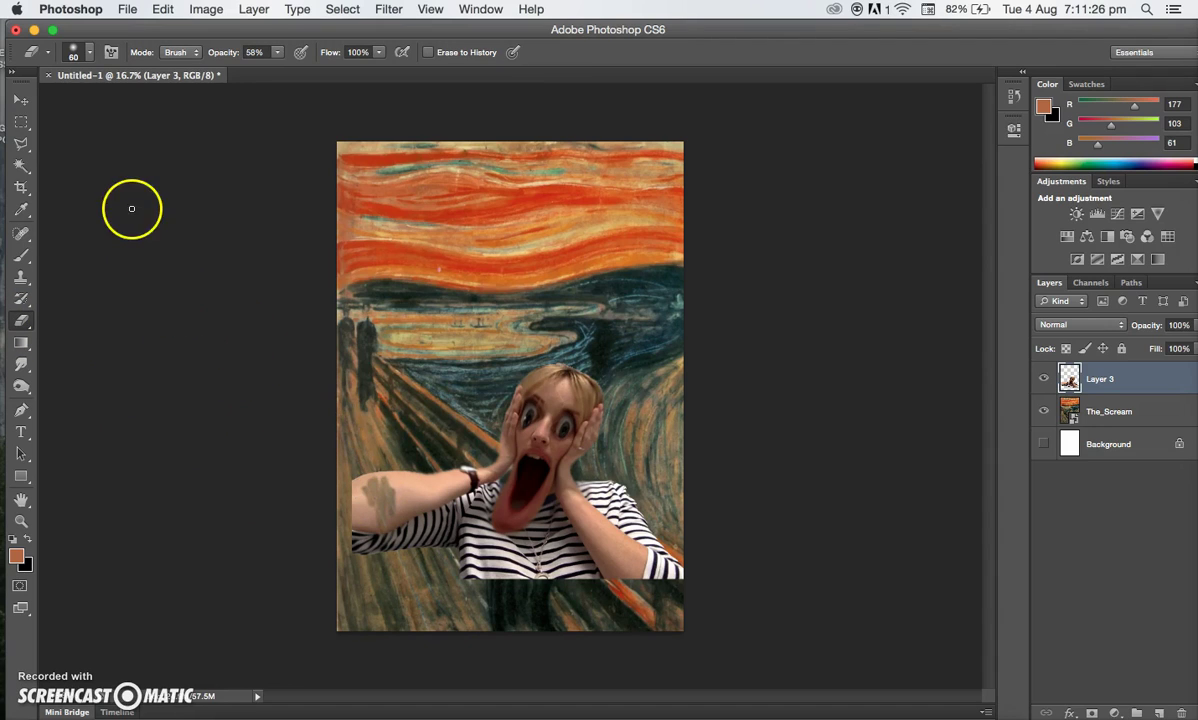
{"action": "left_click", "coordinate": [90, 54]}
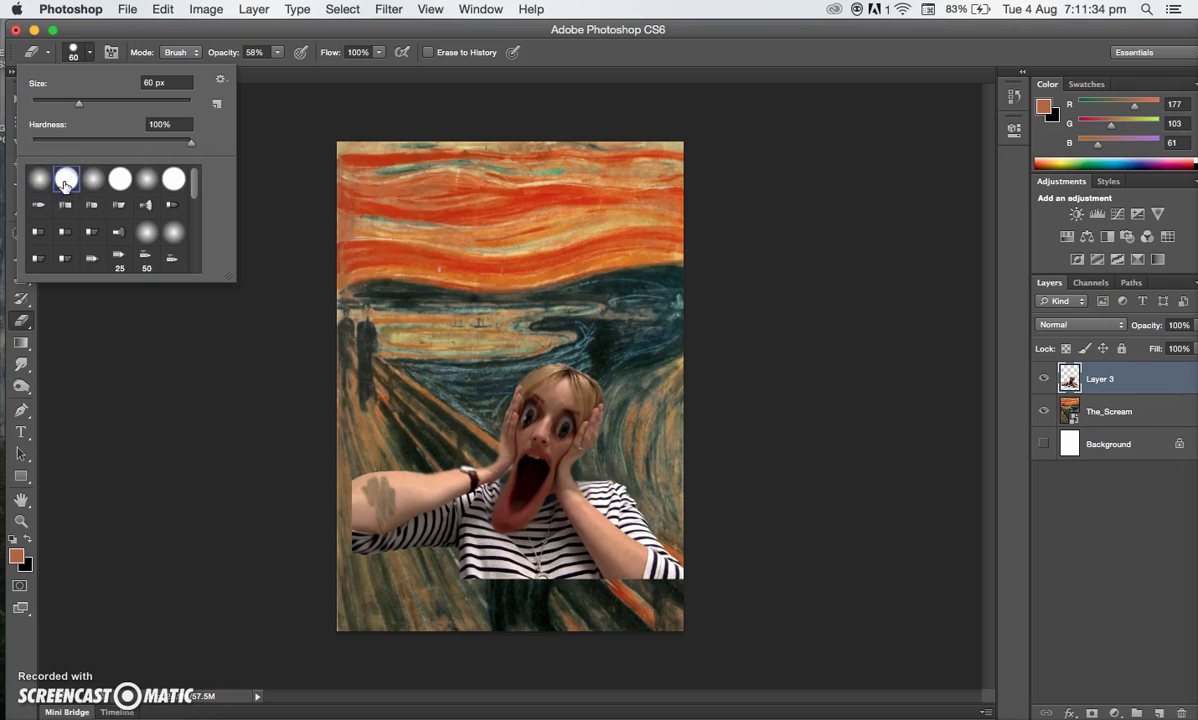
{"action": "left_click_drag", "start_coordinate": [80, 102], "coordinate": [88, 106]}
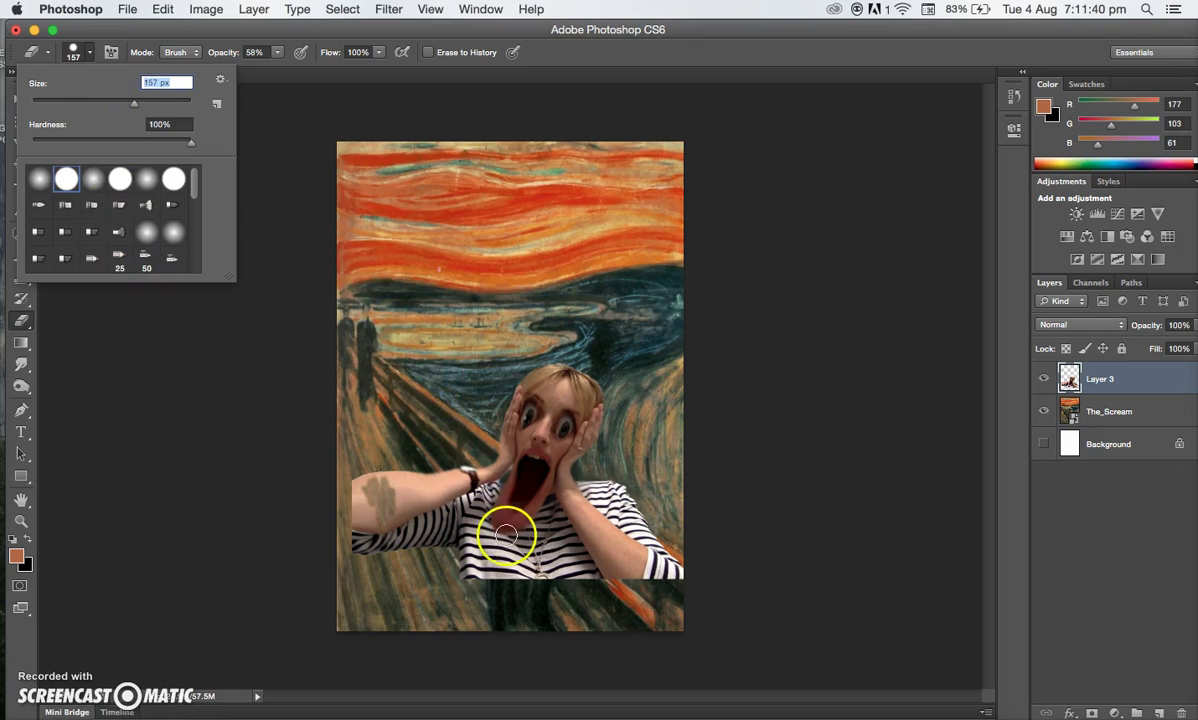
{"action": "mouse_move", "coordinate": [382, 535]}
{"action": "left_mouse_down"}
{"action": "mouse_move", "coordinate": [387, 446]}
{"action": "mouse_move", "coordinate": [356, 485]}
{"action": "left_mouse_up"}
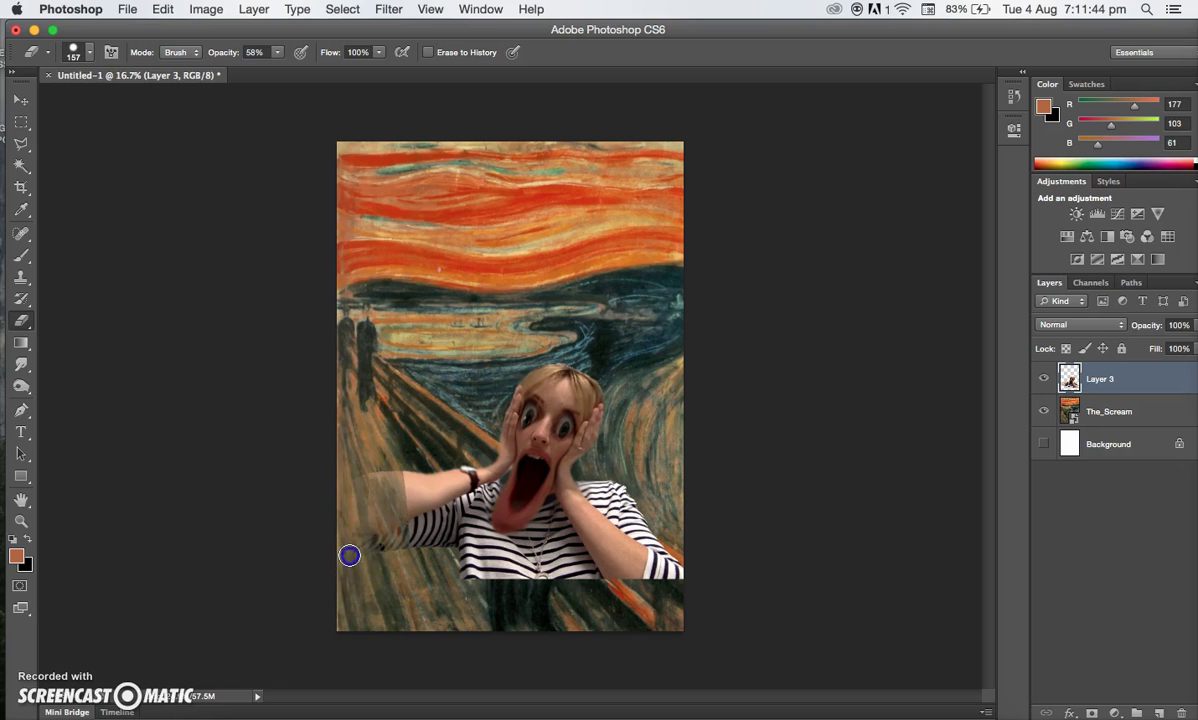
{"action": "mouse_move", "coordinate": [349, 555]}
{"action": "left_mouse_down"}
{"action": "mouse_move", "coordinate": [402, 501]}
{"action": "mouse_move", "coordinate": [378, 496]}
{"action": "mouse_move", "coordinate": [405, 509]}
{"action": "mouse_move", "coordinate": [390, 536]}
{"action": "mouse_move", "coordinate": [409, 513]}
{"action": "mouse_move", "coordinate": [366, 497]}
{"action": "left_mouse_up"}
Step: Set eraser opacity to 61% and erase the left end of the outstretched arm
{"action": "left_click", "coordinate": [279, 55]}
{"action": "left_click_drag", "start_coordinate": [278, 66], "coordinate": [282, 75]}
{"action": "left_click", "coordinate": [277, 55]}
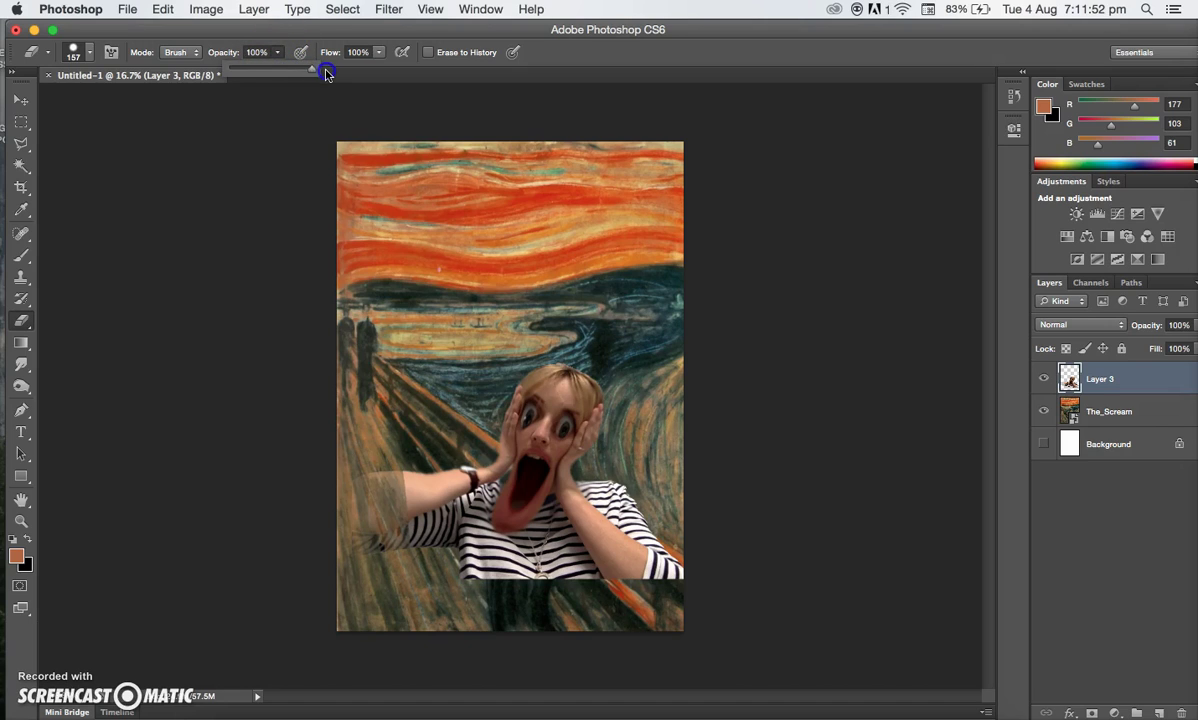
{"action": "mouse_move", "coordinate": [410, 500]}
{"action": "left_mouse_down"}
{"action": "mouse_move", "coordinate": [382, 498]}
{"action": "mouse_move", "coordinate": [406, 524]}
{"action": "mouse_move", "coordinate": [363, 546]}
{"action": "mouse_move", "coordinate": [366, 572]}
{"action": "left_mouse_up"}
{"action": "mouse_move", "coordinate": [425, 450]}
{"action": "left_mouse_down"}
{"action": "mouse_move", "coordinate": [414, 457]}
{"action": "mouse_move", "coordinate": [428, 530]}
{"action": "left_mouse_up"}
Step: Erase the right end of the striped sleeve and shirt, plus the left arm edge
{"action": "mouse_move", "coordinate": [690, 578]}
{"action": "left_mouse_down"}
{"action": "mouse_move", "coordinate": [668, 586]}
{"action": "mouse_move", "coordinate": [679, 567]}
{"action": "mouse_move", "coordinate": [665, 548]}
{"action": "left_mouse_up"}
{"action": "mouse_move", "coordinate": [631, 465]}
{"action": "left_mouse_down"}
{"action": "mouse_move", "coordinate": [638, 586]}
{"action": "mouse_move", "coordinate": [643, 519]}
{"action": "mouse_move", "coordinate": [657, 595]}
{"action": "left_mouse_up"}
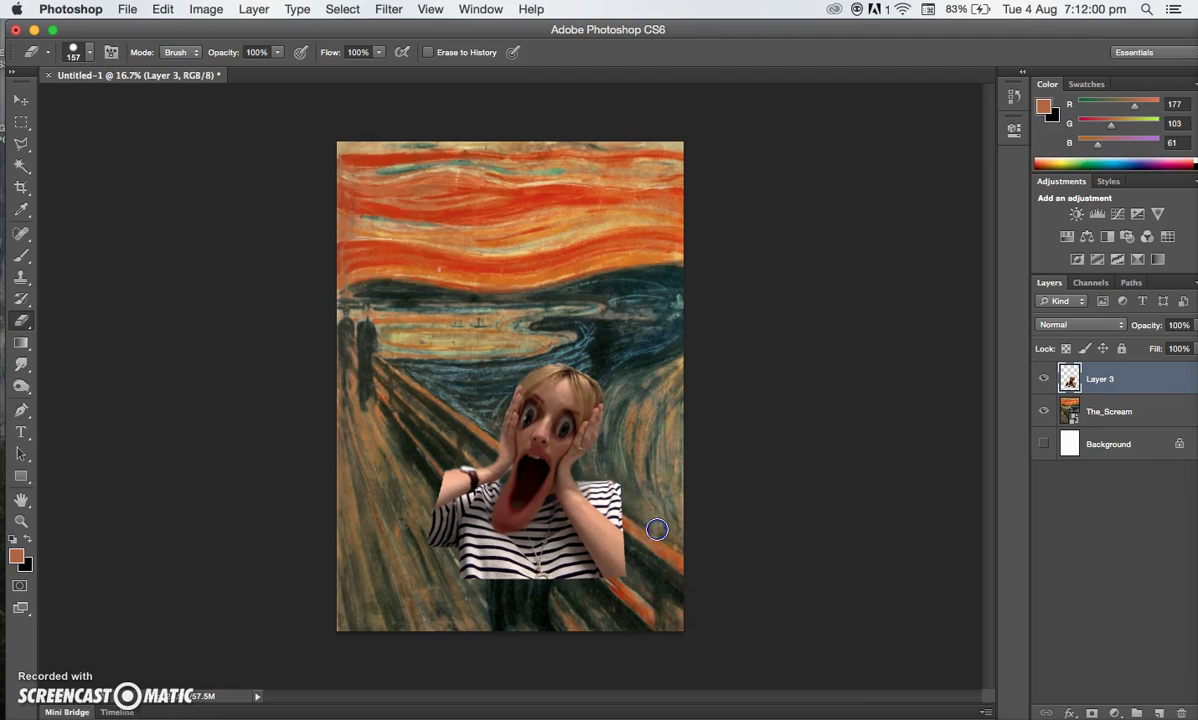
{"action": "mouse_move", "coordinate": [624, 488]}
{"action": "left_mouse_down"}
{"action": "mouse_move", "coordinate": [614, 575]}
{"action": "mouse_move", "coordinate": [602, 591]}
{"action": "mouse_move", "coordinate": [613, 576]}
{"action": "mouse_move", "coordinate": [420, 571]}
{"action": "left_mouse_up"}
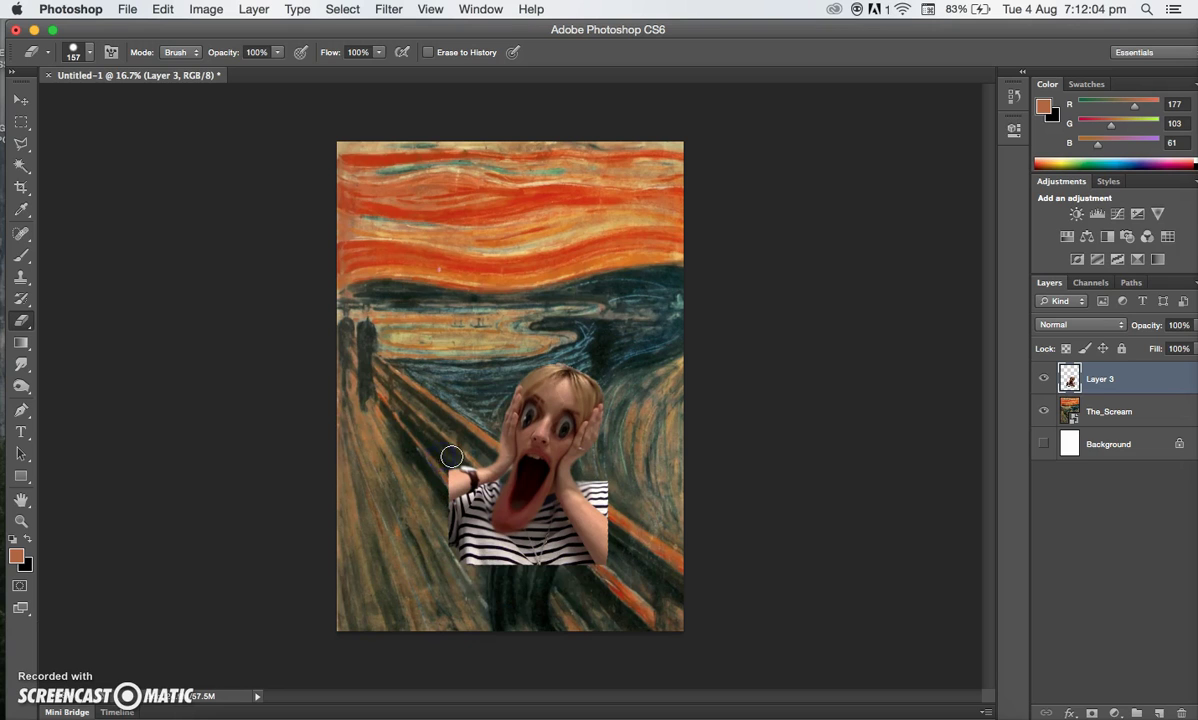
{"action": "left_click_drag", "start_coordinate": [451, 456], "coordinate": [425, 566]}
Step: Zoom in and erase the striped shirt under the mouth and along the left arm and shoulder
{"action": "key", "text": "super+plus"}
{"action": "key", "text": "super+plus"}
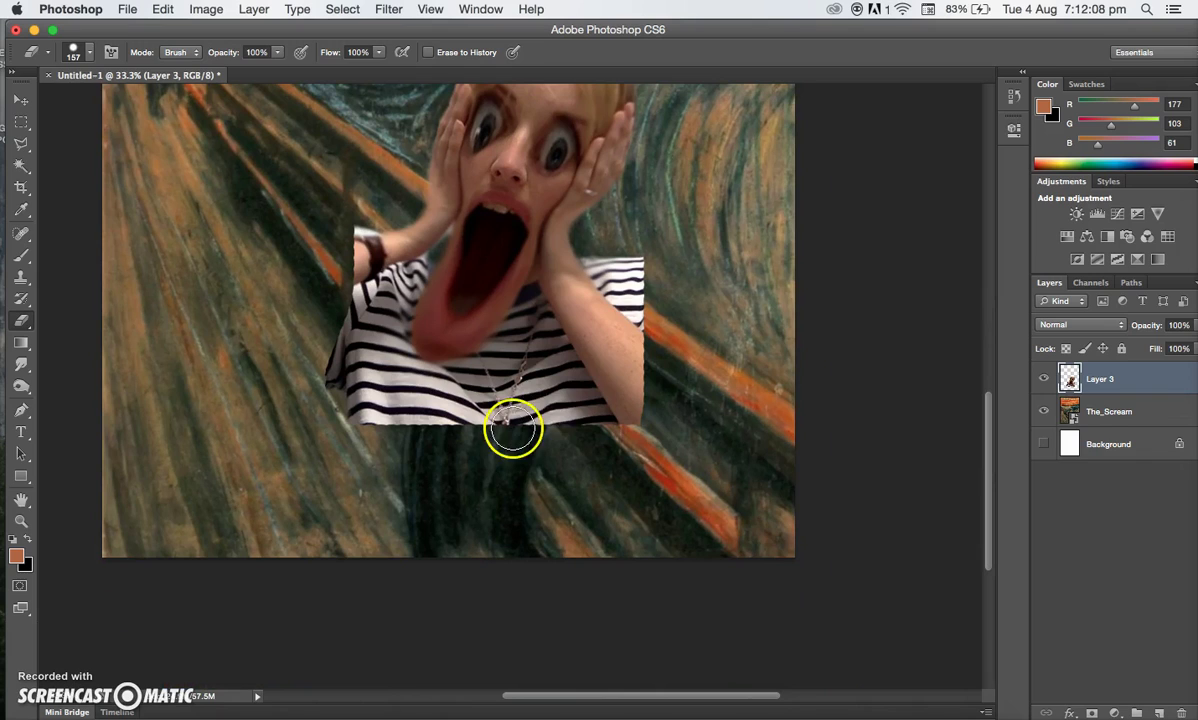
{"action": "mouse_move", "coordinate": [508, 423]}
{"action": "left_mouse_down"}
{"action": "mouse_move", "coordinate": [548, 418]}
{"action": "mouse_move", "coordinate": [610, 364]}
{"action": "mouse_move", "coordinate": [638, 274]}
{"action": "mouse_move", "coordinate": [621, 418]}
{"action": "left_mouse_up"}
{"action": "left_click_drag", "start_coordinate": [435, 433], "coordinate": [322, 315]}
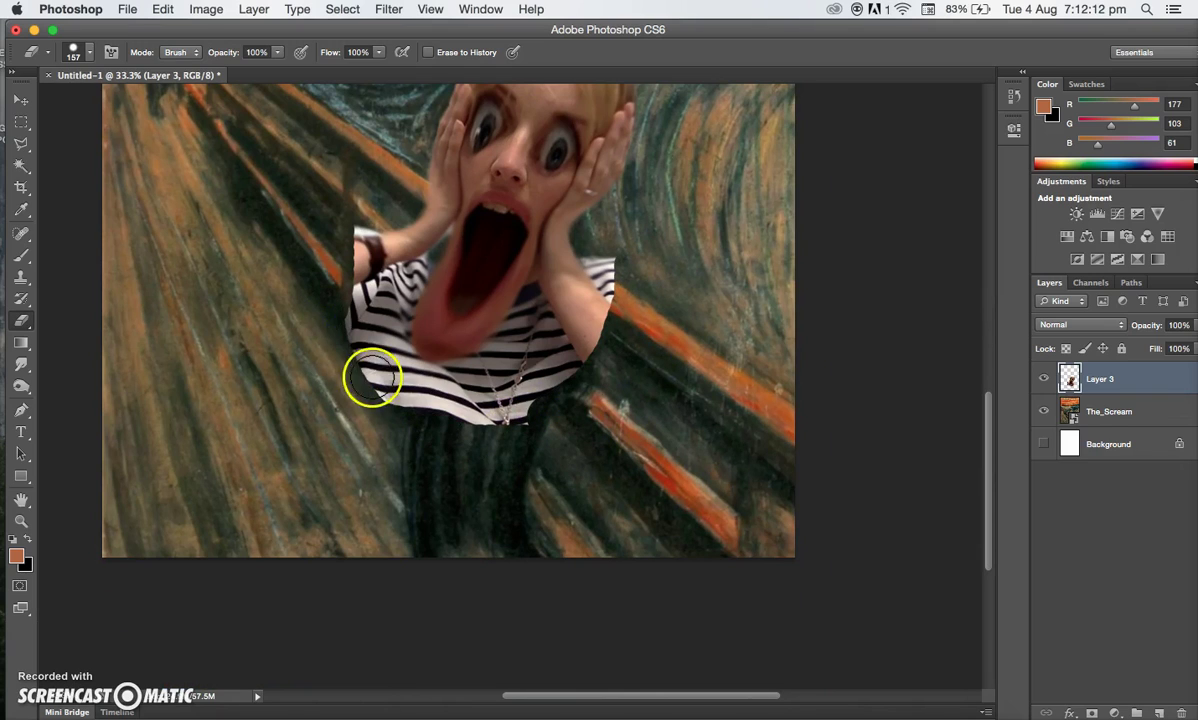
{"action": "mouse_move", "coordinate": [372, 377]}
{"action": "left_mouse_down"}
{"action": "mouse_move", "coordinate": [355, 344]}
{"action": "mouse_move", "coordinate": [389, 387]}
{"action": "mouse_move", "coordinate": [533, 405]}
{"action": "left_mouse_up"}
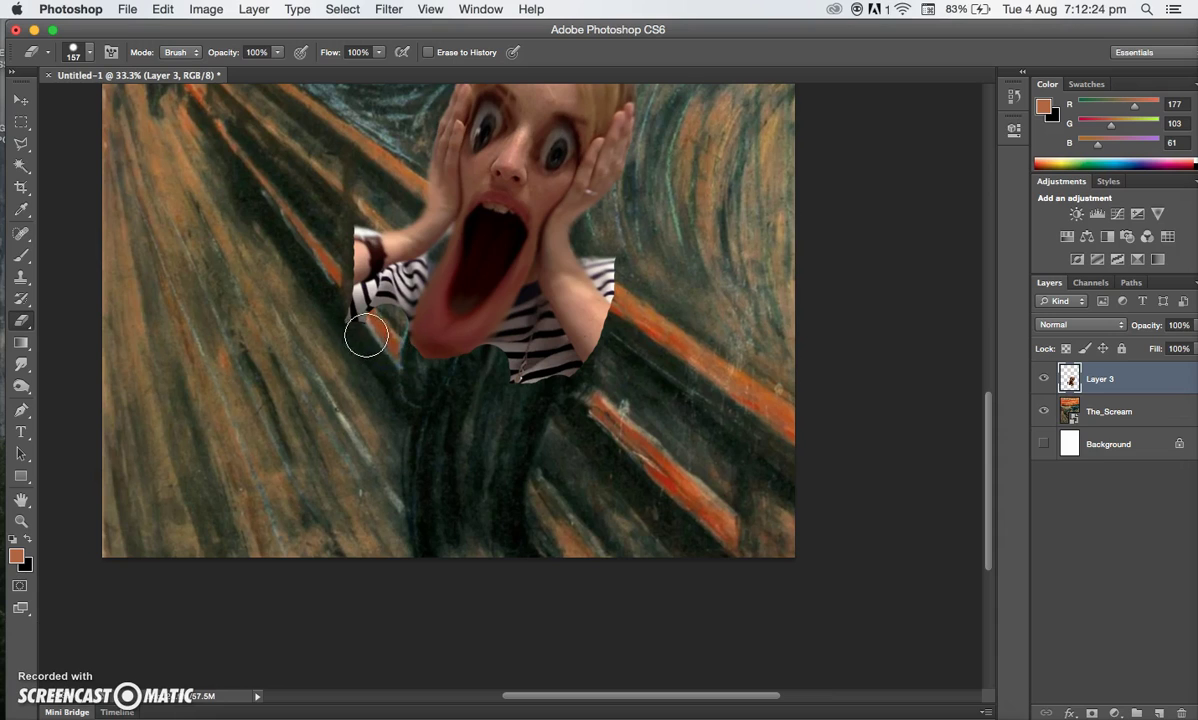
{"action": "mouse_move", "coordinate": [368, 314]}
{"action": "left_mouse_down"}
{"action": "mouse_move", "coordinate": [351, 218]}
{"action": "mouse_move", "coordinate": [350, 319]}
{"action": "mouse_move", "coordinate": [359, 215]}
{"action": "mouse_move", "coordinate": [375, 347]}
{"action": "left_mouse_up"}
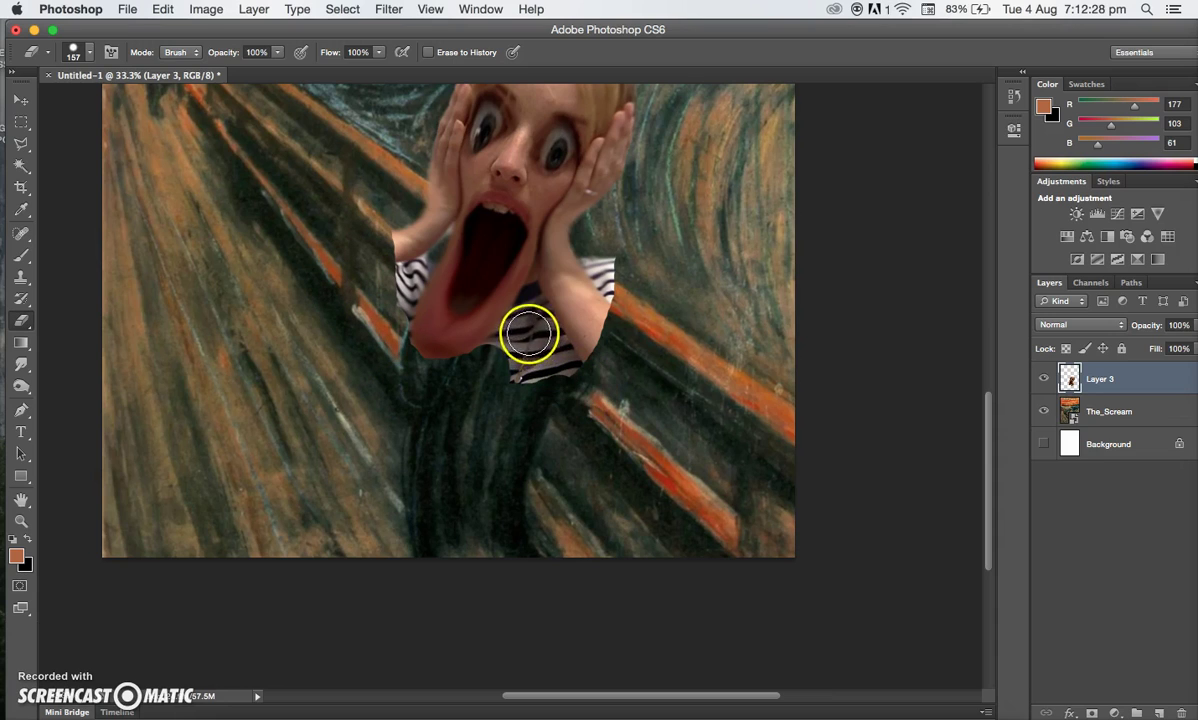
{"action": "mouse_move", "coordinate": [522, 343]}
{"action": "left_mouse_down"}
{"action": "mouse_move", "coordinate": [481, 385]}
{"action": "mouse_move", "coordinate": [578, 348]}
{"action": "mouse_move", "coordinate": [539, 337]}
{"action": "mouse_move", "coordinate": [572, 402]}
{"action": "left_mouse_up"}
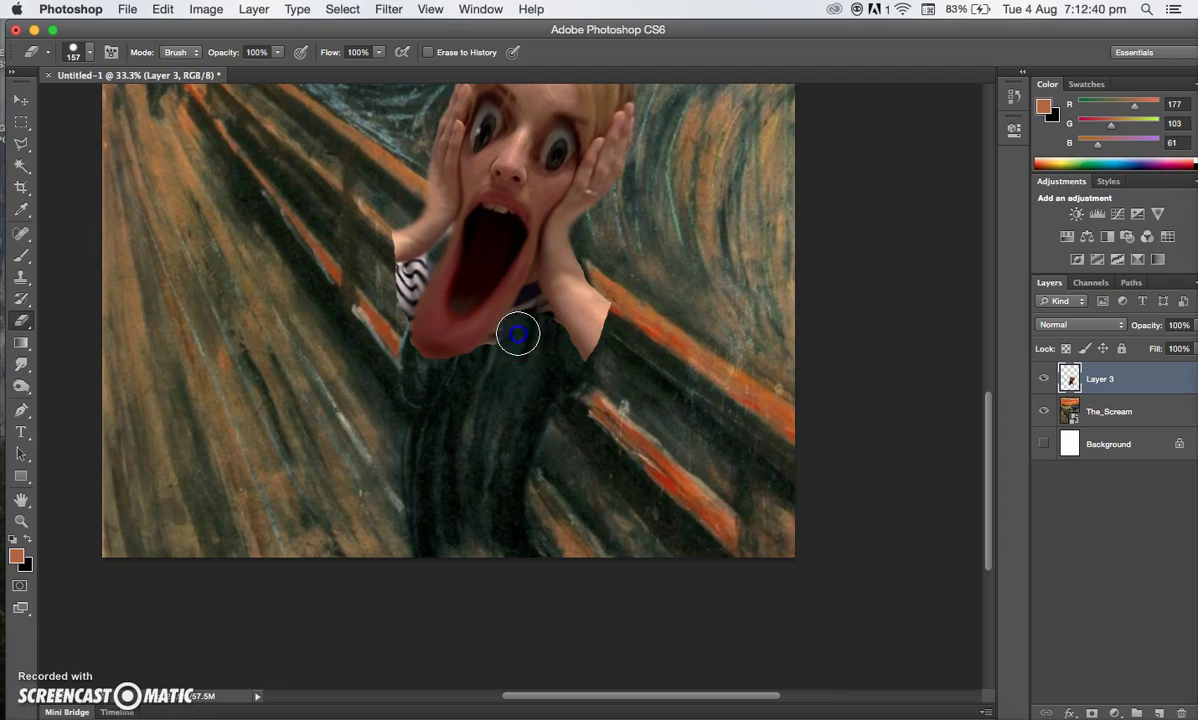
{"action": "mouse_move", "coordinate": [392, 296]}
{"action": "left_mouse_down"}
{"action": "mouse_move", "coordinate": [382, 286]}
{"action": "mouse_move", "coordinate": [399, 285]}
{"action": "left_mouse_up"}
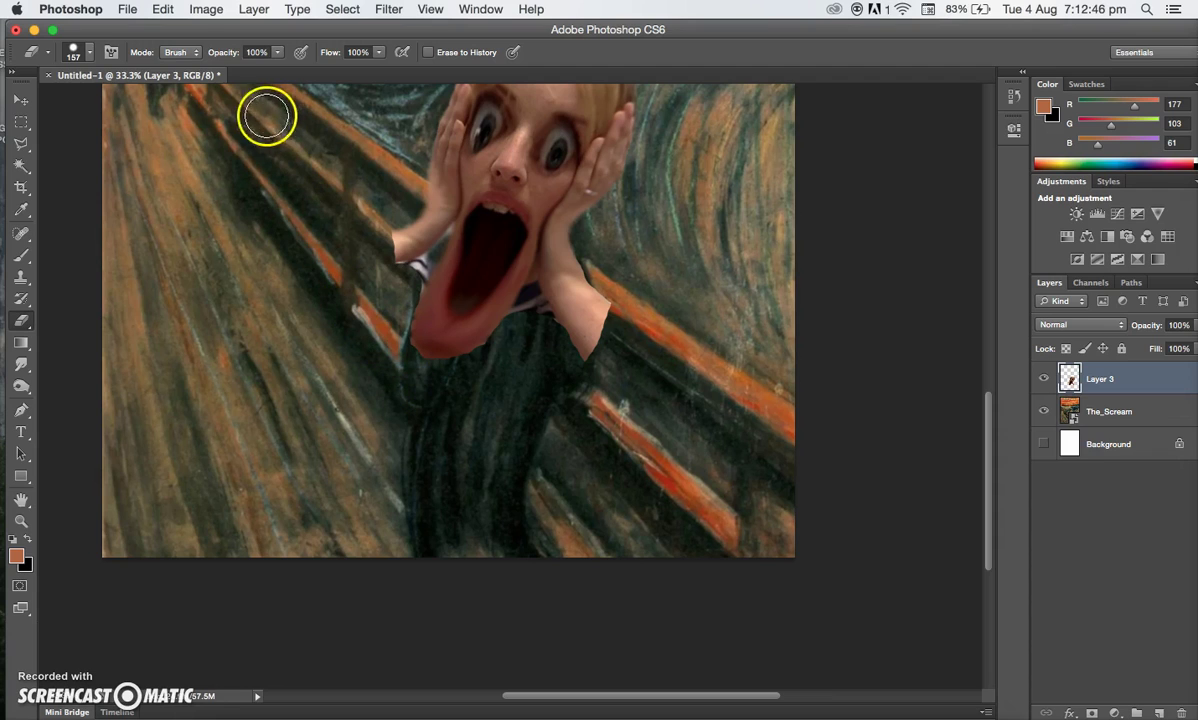
Step: Erase the leftover shirt edge along the right shoulder and the left arm edge
{"action": "left_click", "coordinate": [90, 55]}
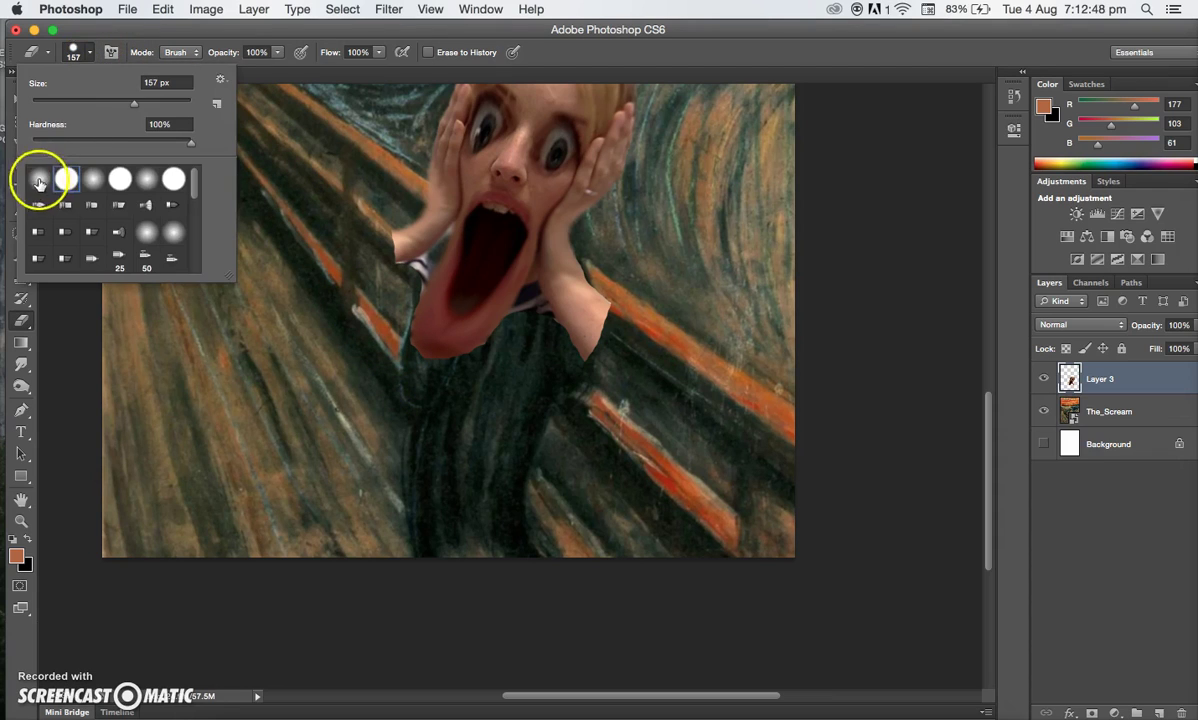
{"action": "left_click", "coordinate": [403, 292]}
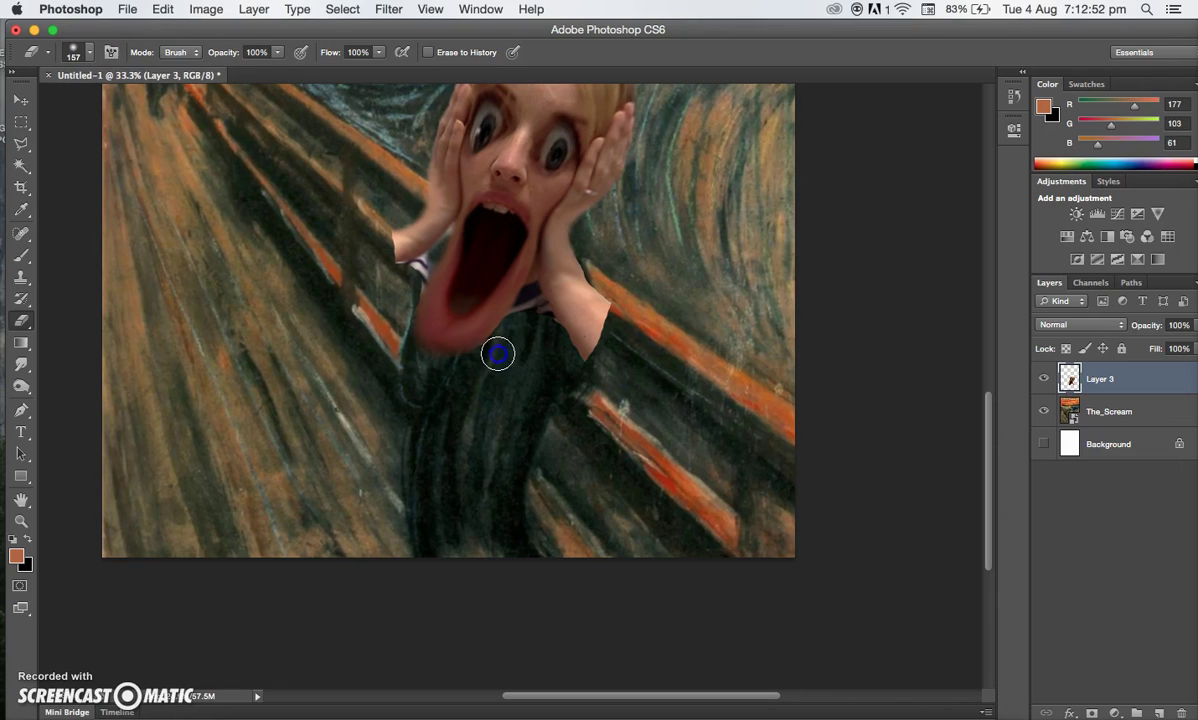
{"action": "mouse_move", "coordinate": [530, 358]}
{"action": "left_mouse_down"}
{"action": "mouse_move", "coordinate": [562, 358]}
{"action": "mouse_move", "coordinate": [590, 381]}
{"action": "mouse_move", "coordinate": [632, 312]}
{"action": "mouse_move", "coordinate": [570, 387]}
{"action": "mouse_move", "coordinate": [614, 342]}
{"action": "left_mouse_up"}
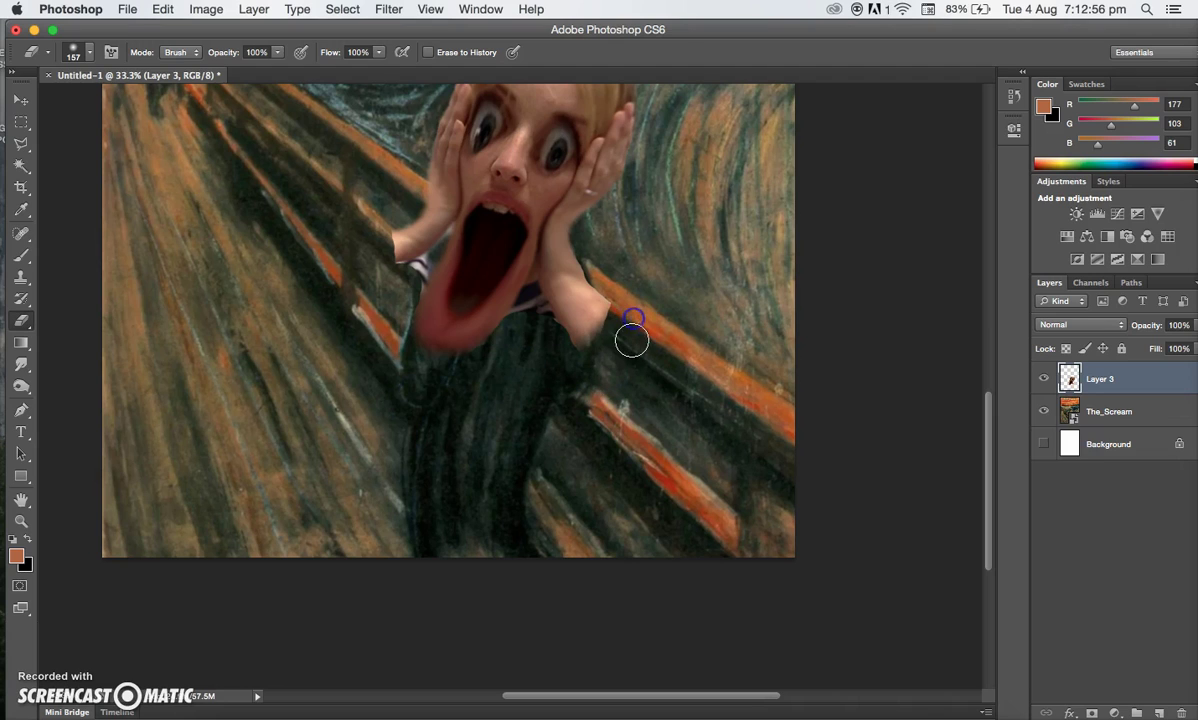
{"action": "mouse_move", "coordinate": [369, 265]}
{"action": "left_mouse_down"}
{"action": "mouse_move", "coordinate": [388, 212]}
{"action": "mouse_move", "coordinate": [390, 263]}
{"action": "left_mouse_up"}
Step: Move the face on Layer 3 slightly left and lower
{"action": "left_click", "coordinate": [22, 100]}
{"action": "scroll", "coordinate": [255, 295], "scroll_direction": "up", "scroll_amount": 5}
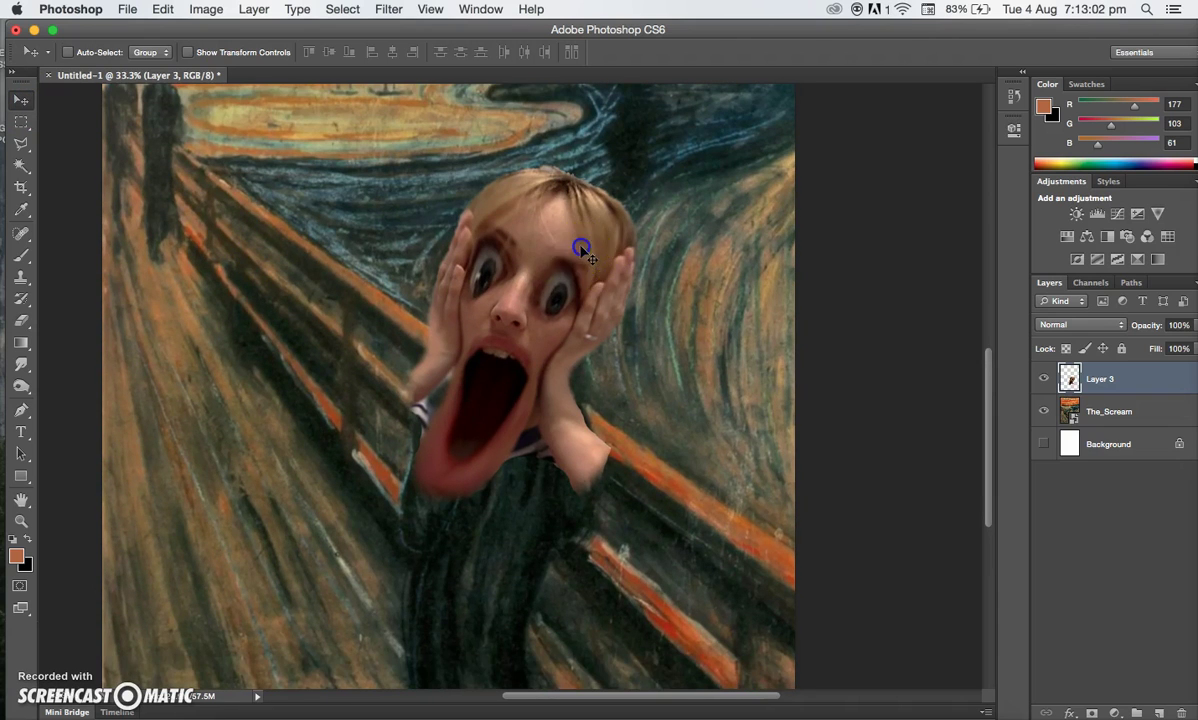
{"action": "mouse_move", "coordinate": [581, 249]}
{"action": "left_mouse_down"}
{"action": "mouse_move", "coordinate": [685, 310]}
{"action": "mouse_move", "coordinate": [724, 278]}
{"action": "mouse_move", "coordinate": [570, 257]}
{"action": "mouse_move", "coordinate": [557, 269]}
{"action": "mouse_move", "coordinate": [565, 262]}
{"action": "left_mouse_up"}
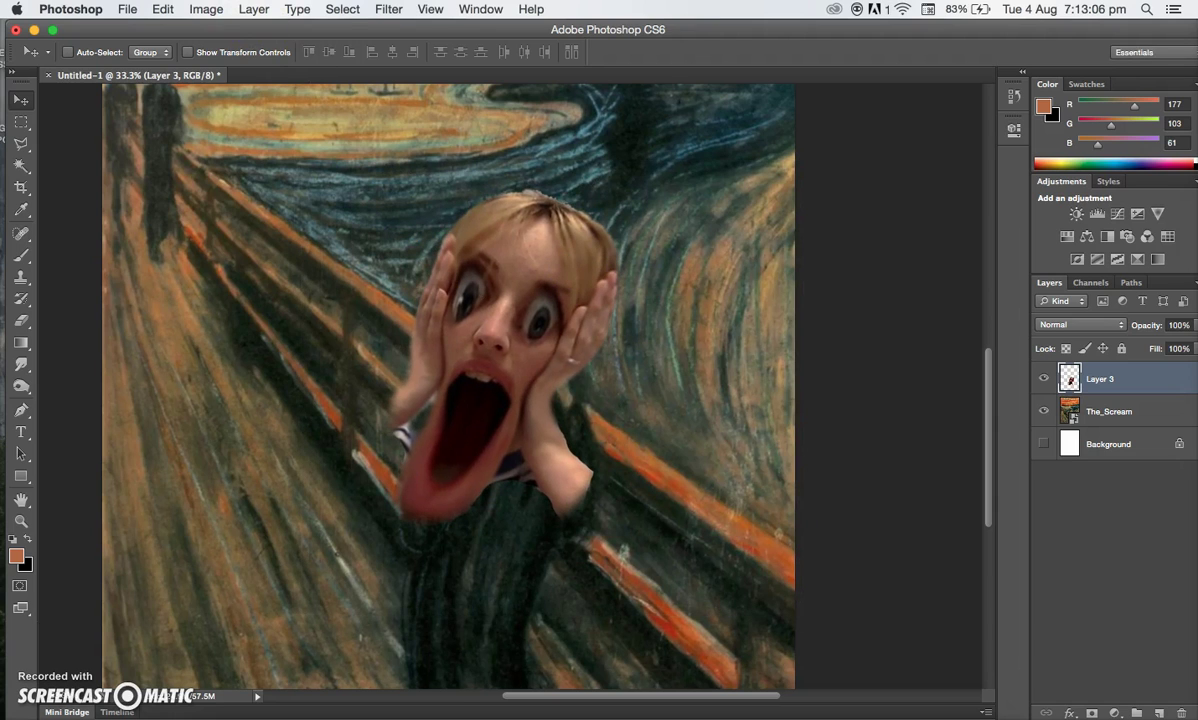
Step: Free-transform the face, rotating it to about -16.7° and nudging it into place, then commit
{"action": "left_click", "coordinate": [163, 9]}
{"action": "left_click", "coordinate": [218, 363]}
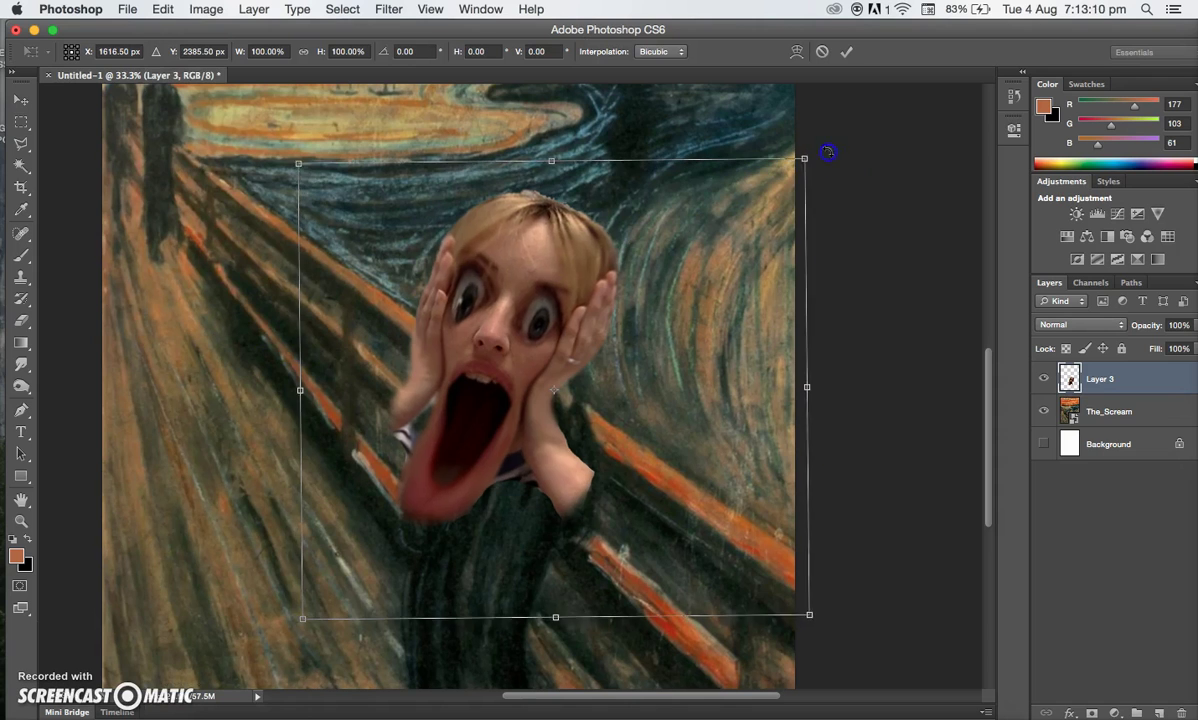
{"action": "left_click_drag", "start_coordinate": [828, 151], "coordinate": [780, 125]}
{"action": "left_click_drag", "start_coordinate": [543, 268], "coordinate": [494, 297]}
{"action": "left_click_drag", "start_coordinate": [786, 102], "coordinate": [753, 97]}
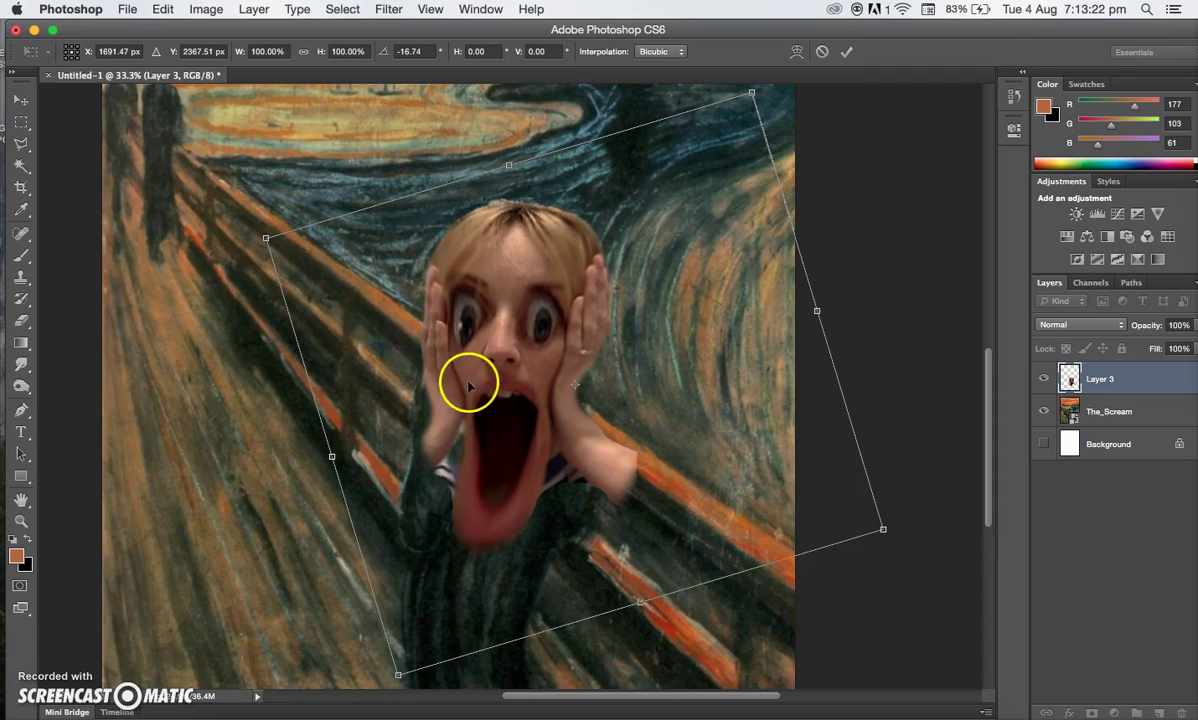
{"action": "key", "text": "Return"}
{"action": "left_click", "coordinate": [20, 320]}
Step: Erase the leftover right forearm, wrist, hand edge and left sleeve edge on Layer 3
{"action": "left_click", "coordinate": [600, 515]}
{"action": "left_click_drag", "start_coordinate": [639, 463], "coordinate": [598, 435]}
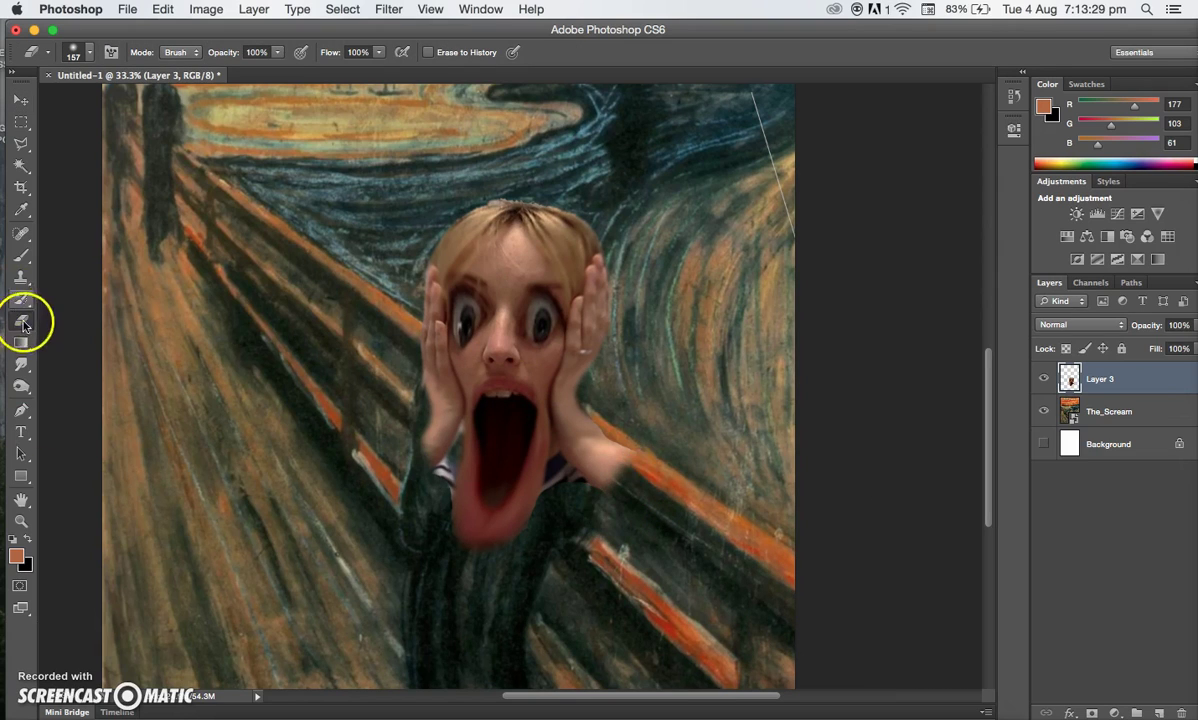
{"action": "mouse_move", "coordinate": [610, 484]}
{"action": "left_mouse_down"}
{"action": "mouse_move", "coordinate": [626, 434]}
{"action": "mouse_move", "coordinate": [630, 474]}
{"action": "mouse_move", "coordinate": [630, 442]}
{"action": "mouse_move", "coordinate": [616, 421]}
{"action": "mouse_move", "coordinate": [601, 475]}
{"action": "left_mouse_up"}
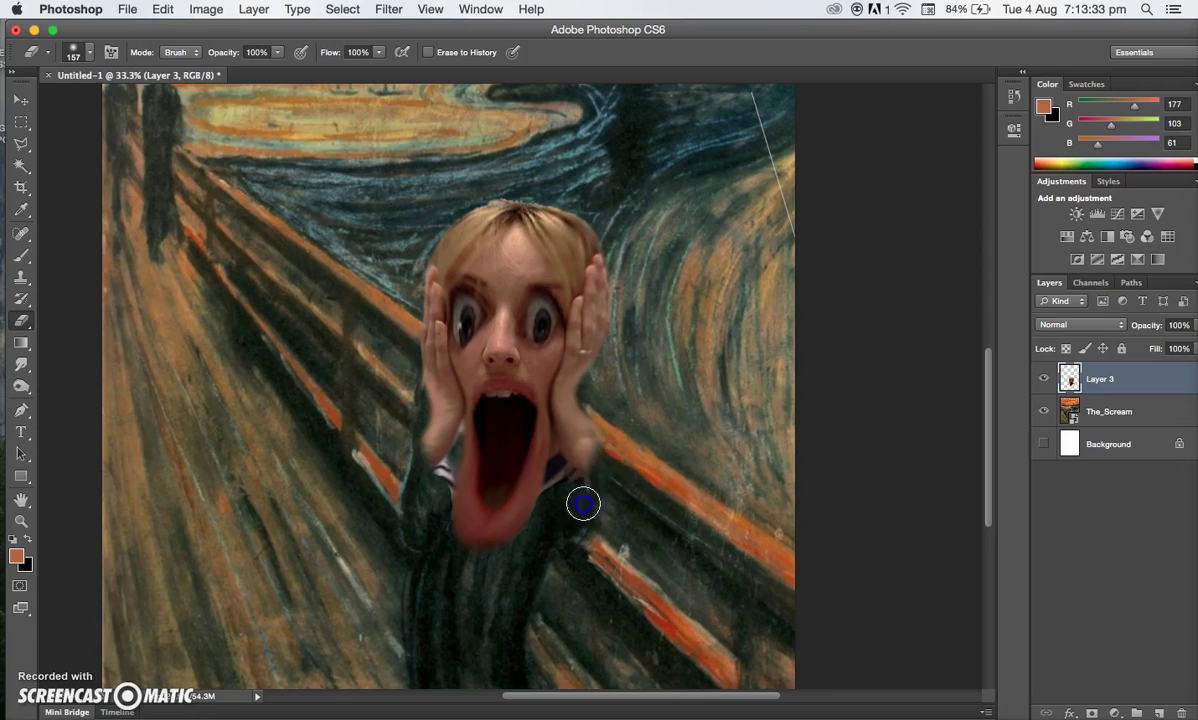
{"action": "left_click_drag", "start_coordinate": [607, 421], "coordinate": [593, 460]}
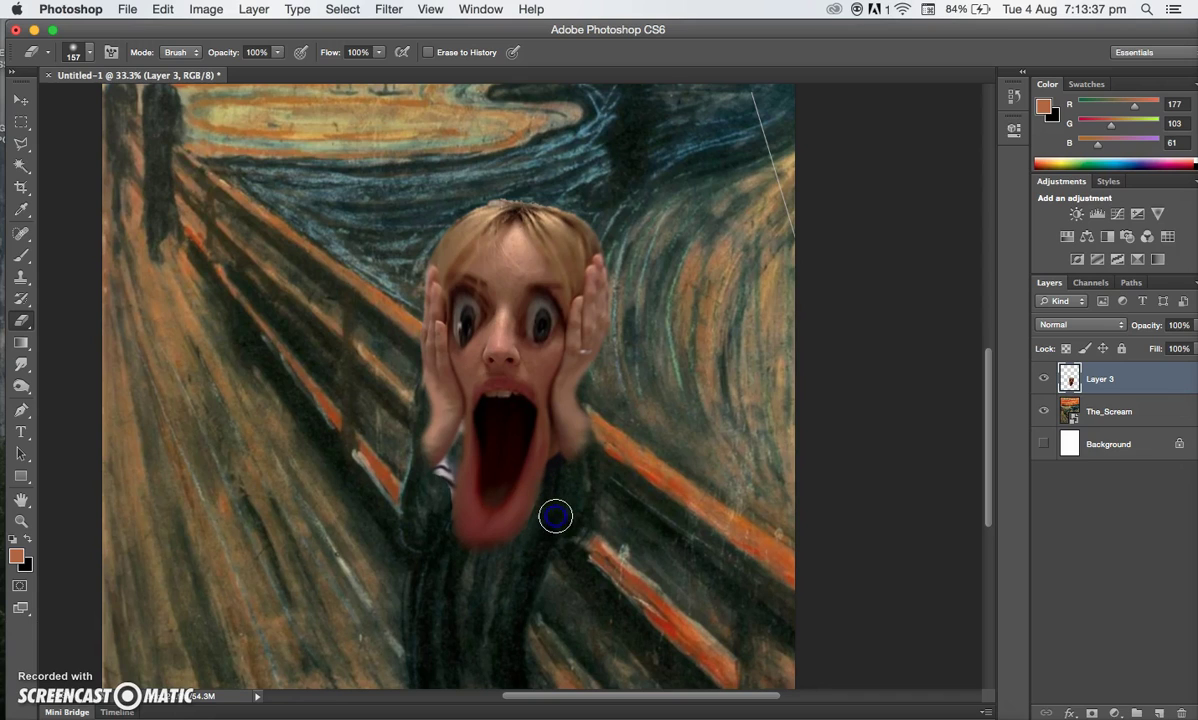
{"action": "mouse_move", "coordinate": [415, 475]}
{"action": "left_mouse_down"}
{"action": "mouse_move", "coordinate": [444, 479]}
{"action": "mouse_move", "coordinate": [426, 500]}
{"action": "left_mouse_up"}
Step: Reduce the eraser to 53 px and erase the leftover beside the hand over the orange rail
{"action": "left_click", "coordinate": [86, 56]}
{"action": "mouse_move", "coordinate": [82, 103]}
{"action": "left_mouse_down"}
{"action": "mouse_move", "coordinate": [80, 126]}
{"action": "mouse_move", "coordinate": [94, 110]}
{"action": "mouse_move", "coordinate": [73, 104]}
{"action": "left_mouse_up"}
{"action": "left_click", "coordinate": [450, 488]}
{"action": "left_click_drag", "start_coordinate": [622, 495], "coordinate": [595, 470]}
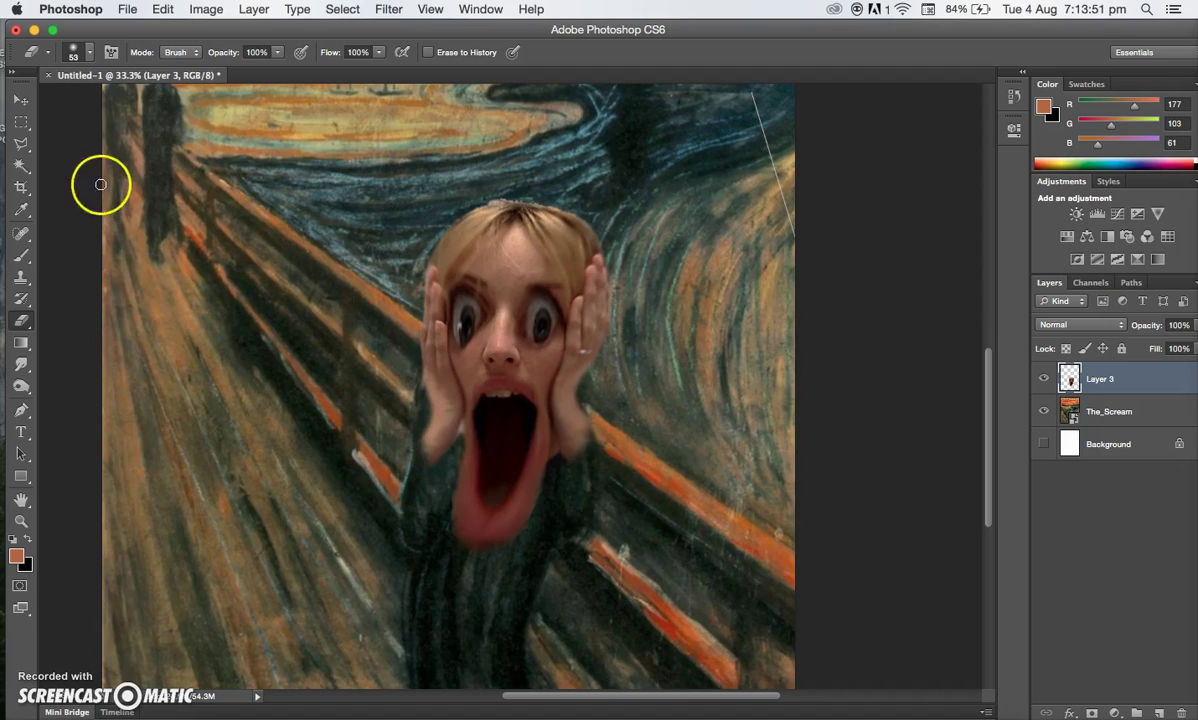
Step: Erase the stray line on the right edge, then zoom out to see the whole image
{"action": "left_click", "coordinate": [20, 100]}
{"action": "scroll", "coordinate": [764, 440], "scroll_direction": "up", "scroll_amount": 3}
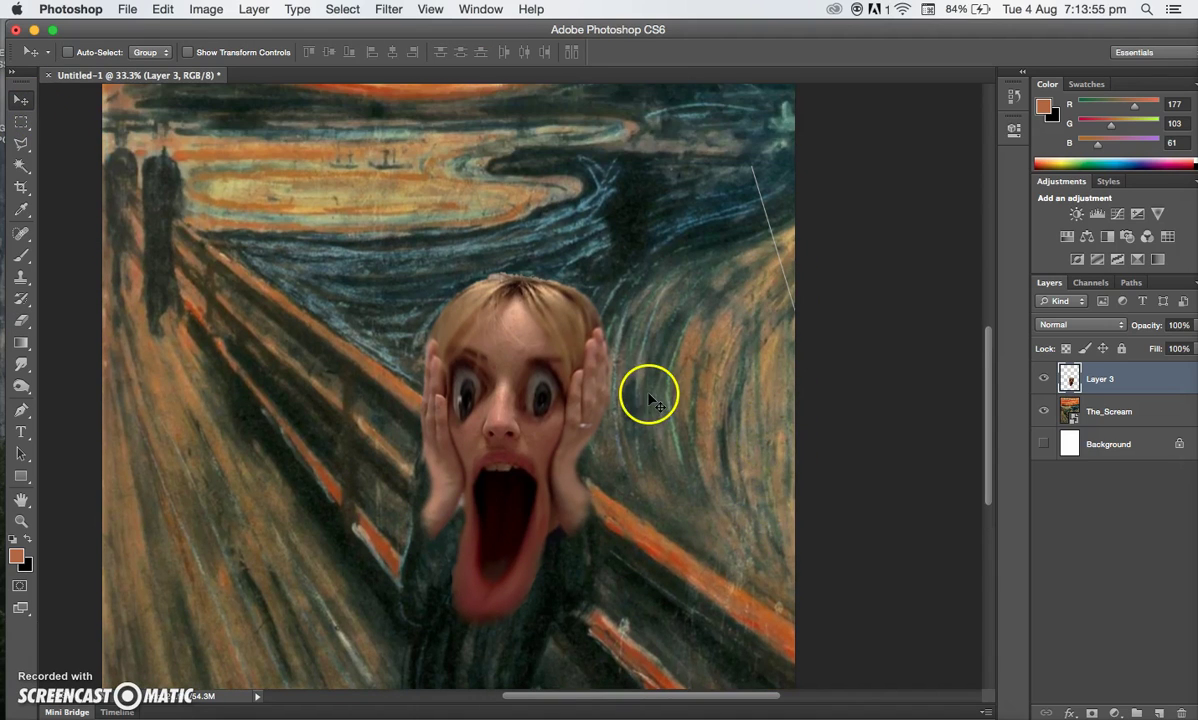
{"action": "left_click", "coordinate": [20, 320]}
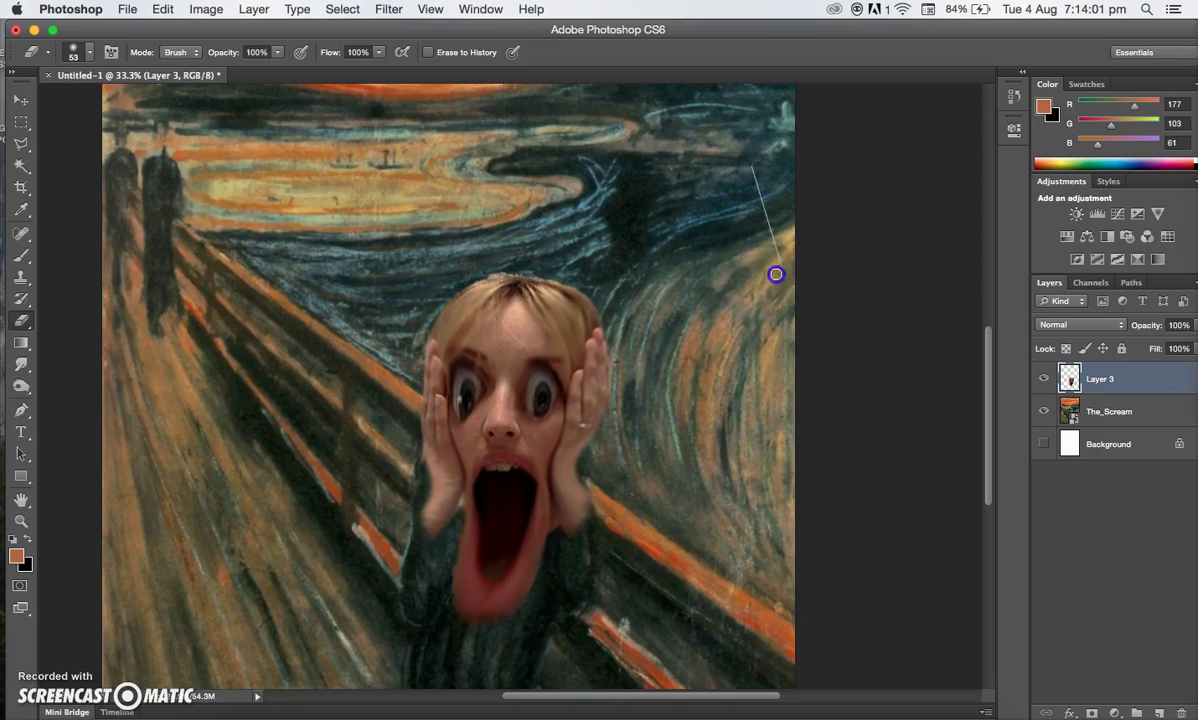
{"action": "mouse_move", "coordinate": [797, 246]}
{"action": "left_mouse_down"}
{"action": "mouse_move", "coordinate": [738, 134]}
{"action": "mouse_move", "coordinate": [768, 250]}
{"action": "mouse_move", "coordinate": [787, 273]}
{"action": "left_mouse_up"}
{"action": "left_click", "coordinate": [20, 99]}
{"action": "key", "text": "super+minus"}
{"action": "key", "text": "super+minus"}
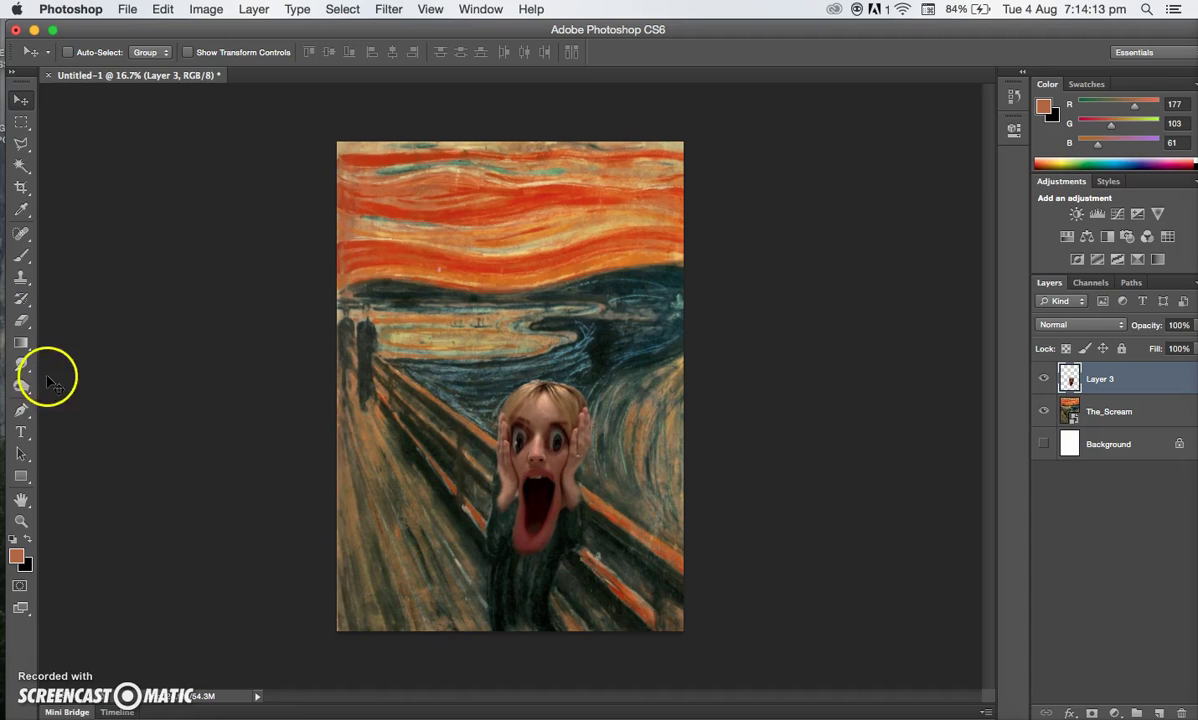
Step: Free-transform the face to 95% width and 142.42% height, shift it lower, and commit
{"action": "left_click", "coordinate": [163, 9]}
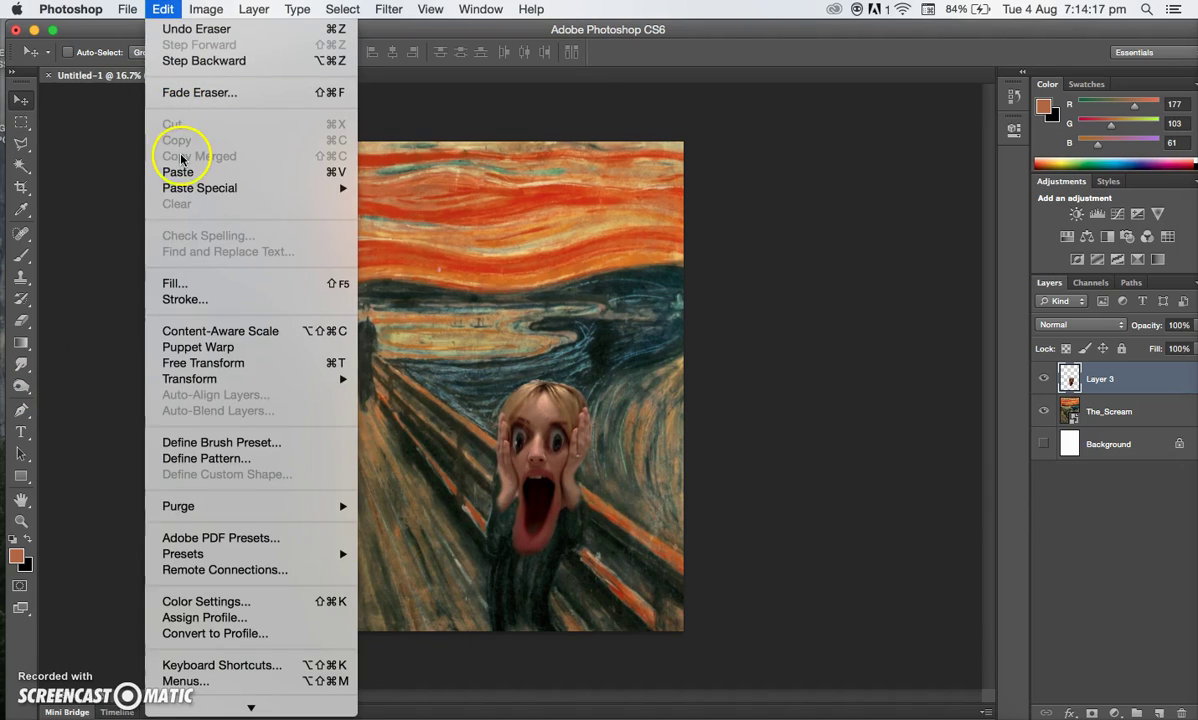
{"action": "left_click", "coordinate": [232, 366]}
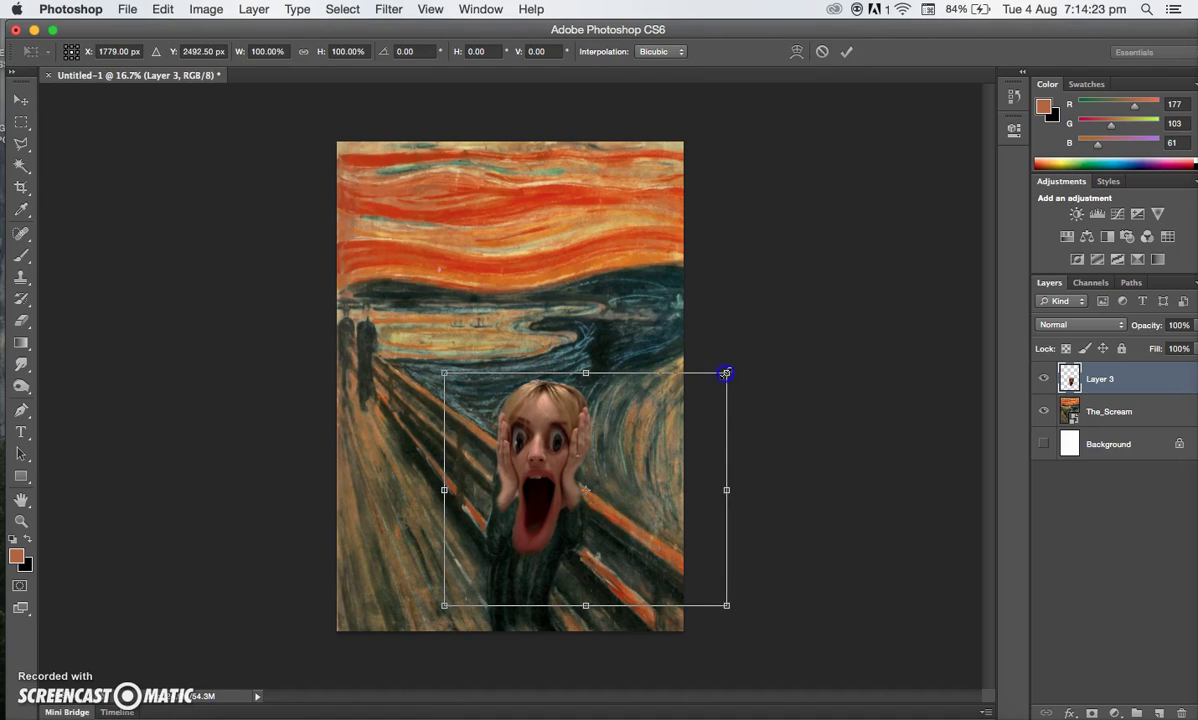
{"action": "left_click_drag", "start_coordinate": [726, 373], "coordinate": [664, 251]}
{"action": "left_click_drag", "start_coordinate": [680, 268], "coordinate": [712, 272]}
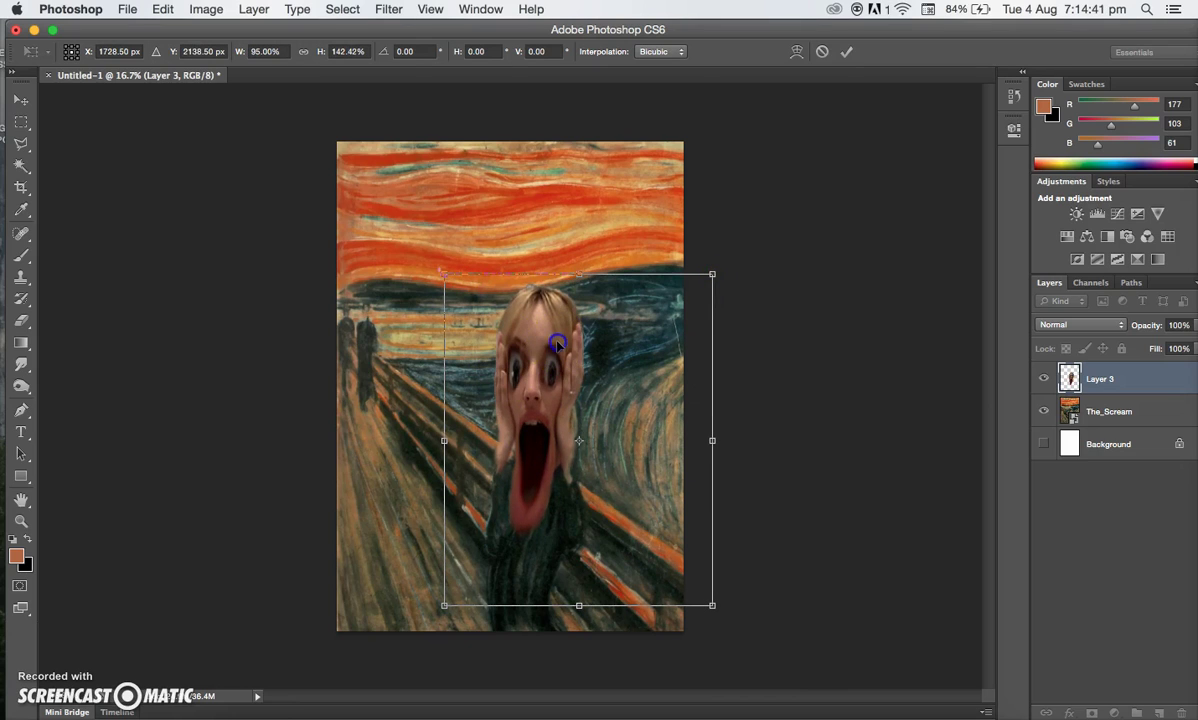
{"action": "left_click_drag", "start_coordinate": [557, 343], "coordinate": [563, 370]}
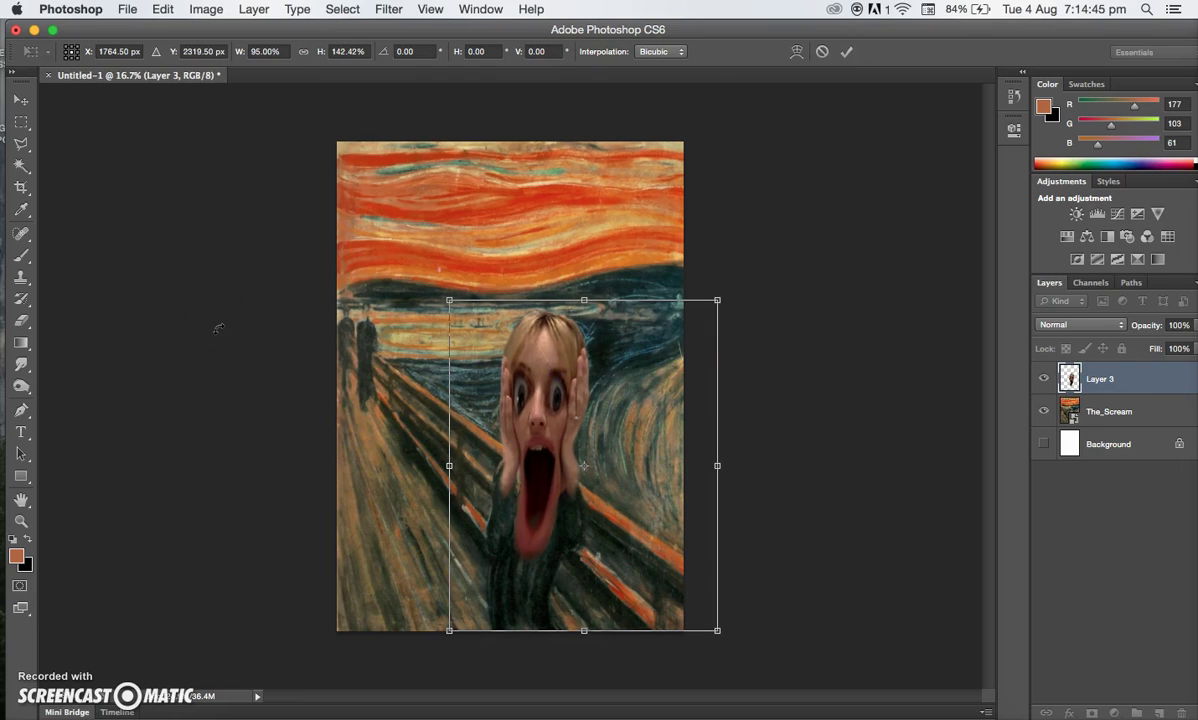
{"action": "key", "text": "Return"}
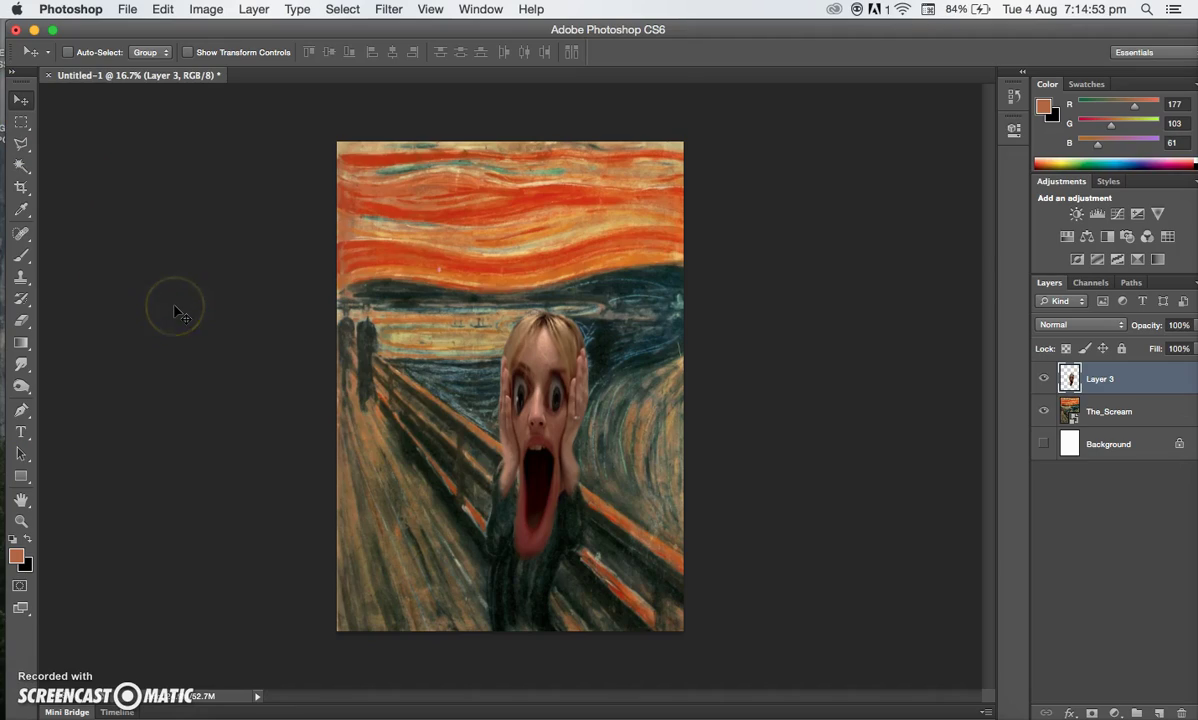
{"action": "key", "text": "super+equal"}
{"action": "key", "text": "super+equal"}
{"action": "key", "text": "super+equal"}
{"action": "key", "text": "super+equal"}
{"action": "key", "text": "super+equal"}
{"action": "key", "text": "super+equal"}
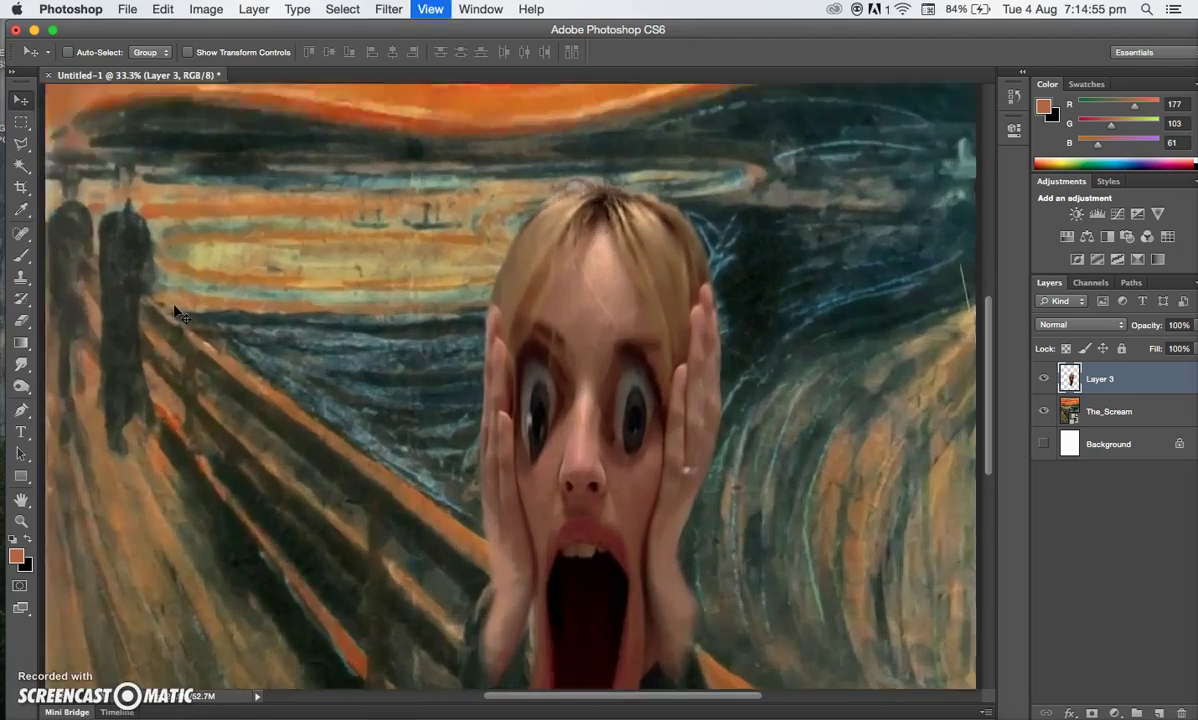
{"action": "key", "text": "super+equal"}
{"action": "key", "text": "super+equal"}
{"action": "key", "text": "super+equal"}
{"action": "key", "text": "super+equal"}
{"action": "key", "text": "super+equal"}
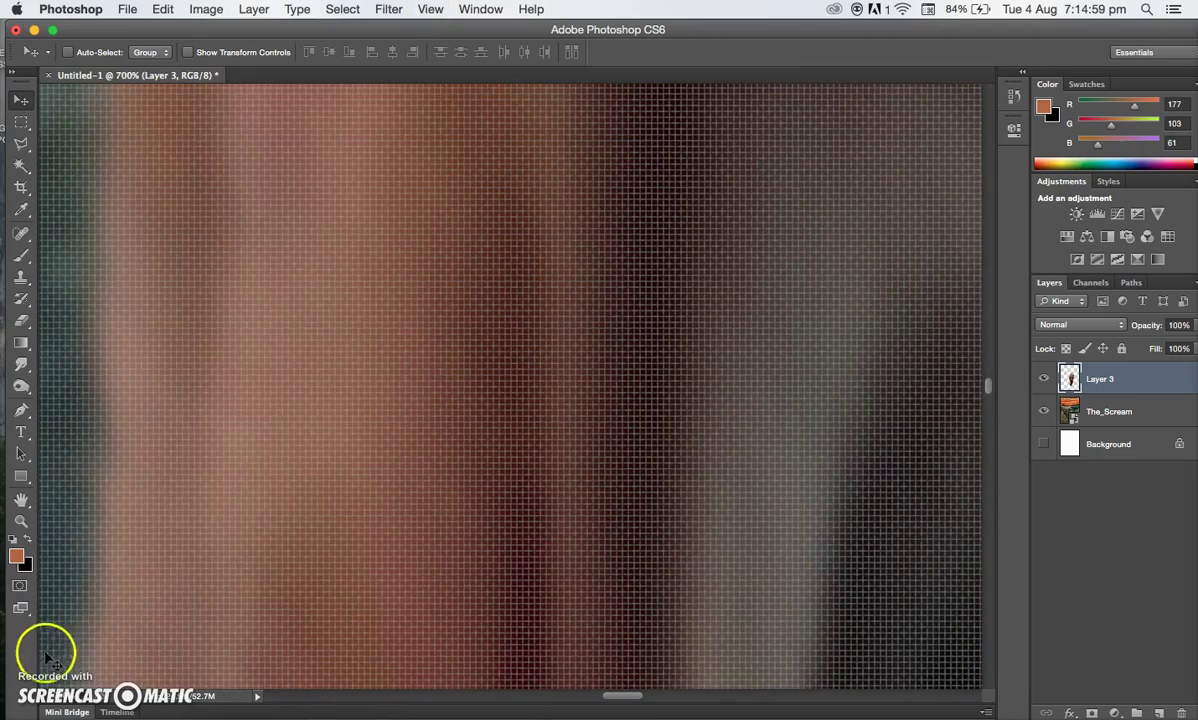
{"action": "key", "text": "super+minus"}
{"action": "key", "text": "super+minus"}
{"action": "key", "text": "super+minus"}
{"action": "key", "text": "super+minus"}
{"action": "key", "text": "super+minus"}
{"action": "key", "text": "super+minus"}
{"action": "key", "text": "super+minus"}
{"action": "key", "text": "super+minus"}
{"action": "key", "text": "super+minus"}
{"action": "key", "text": "super+minus"}
{"action": "key", "text": "super+minus"}
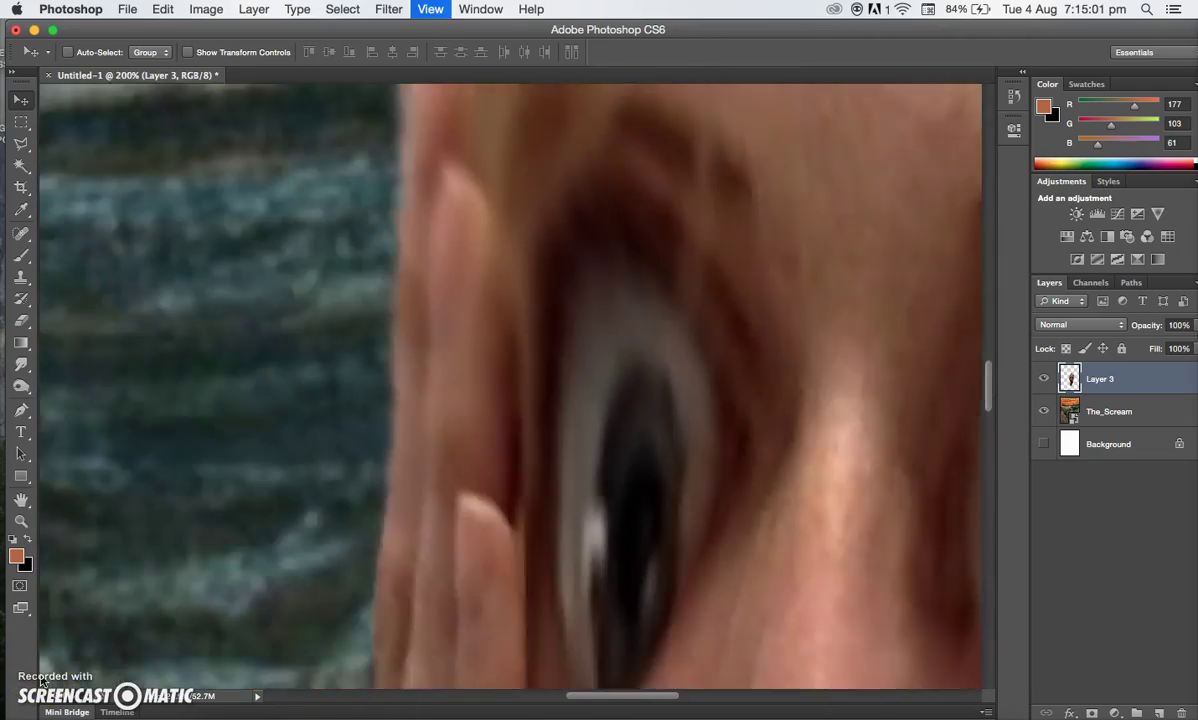